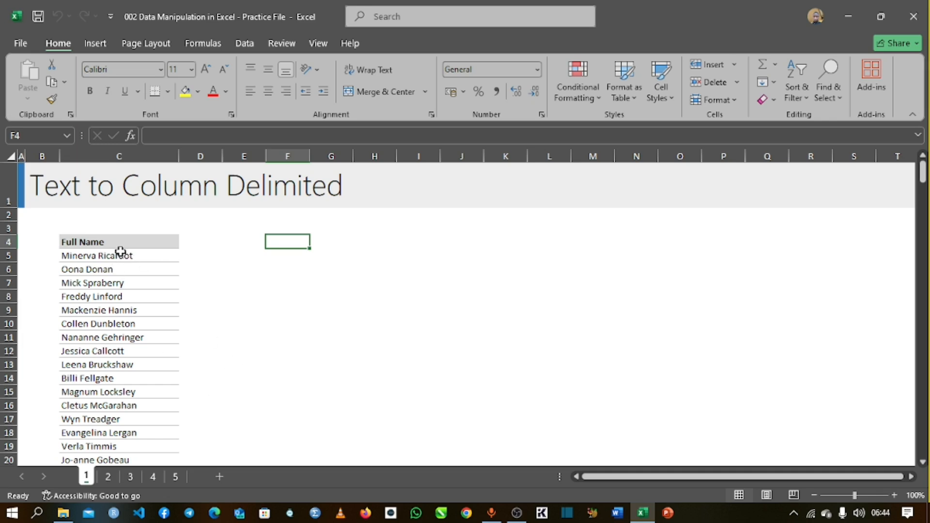
left_click_drag(124, 257, 134, 460)
left_click_drag(134, 510, 207, 244)
scroll(177, 242, "up", 6)
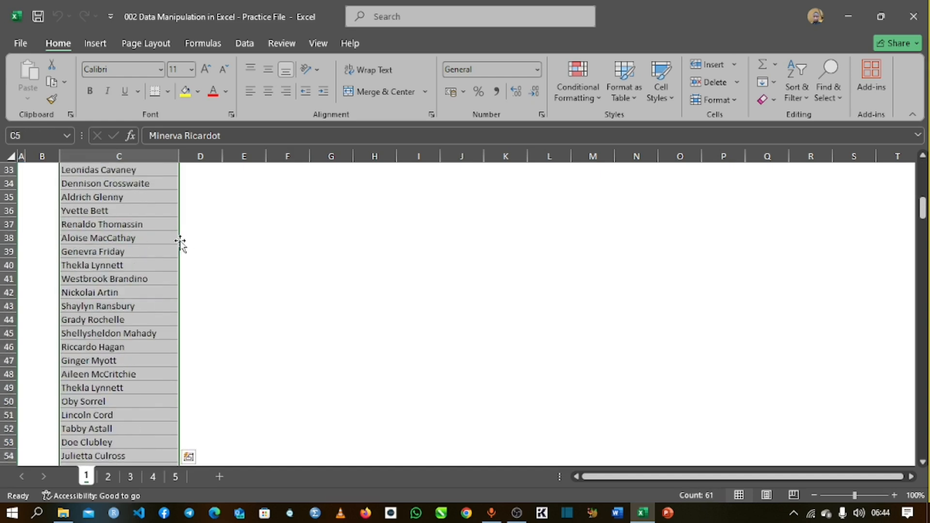
scroll(165, 223, "up", 9)
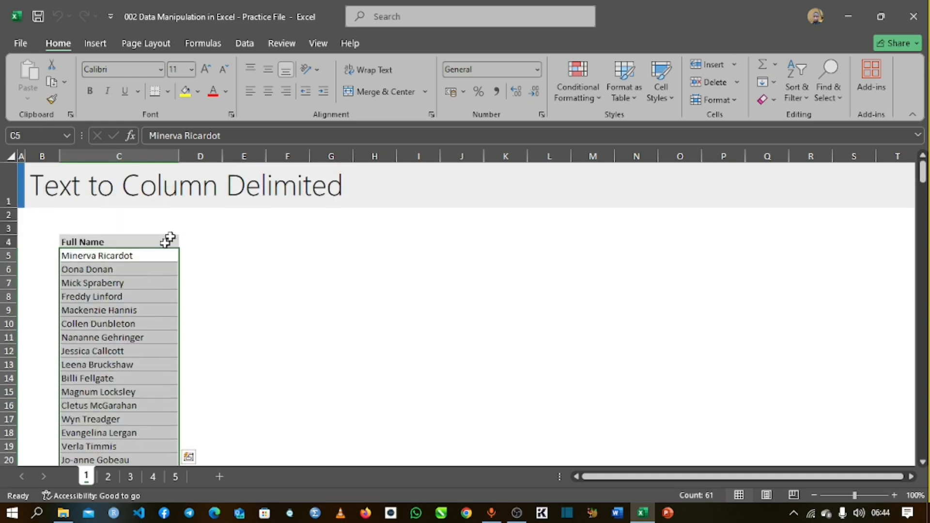
left_click(145, 258)
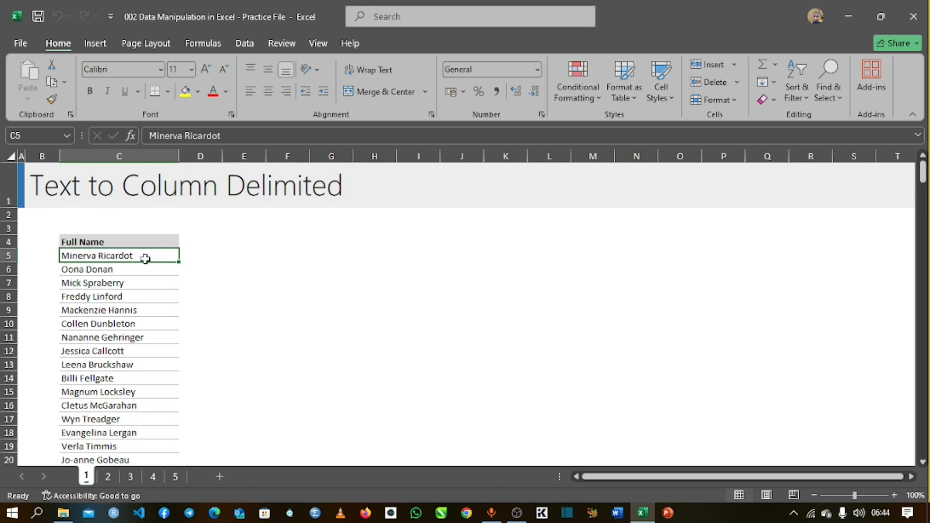
left_click(145, 281)
Start a delimited Text to Columns conversion on all full names in C5:C280.
left_click(145, 258)
key("ctrl+shift+Down")
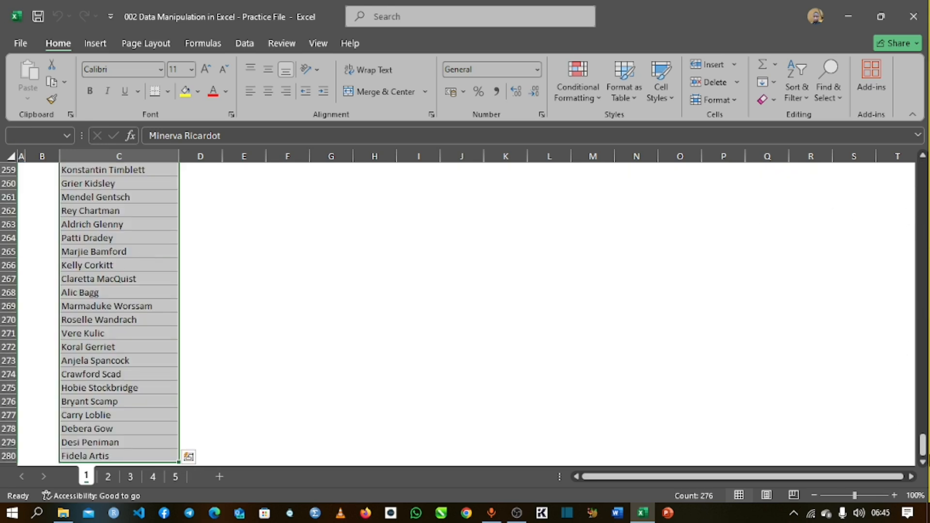
left_click_drag(924, 452, 923, 170)
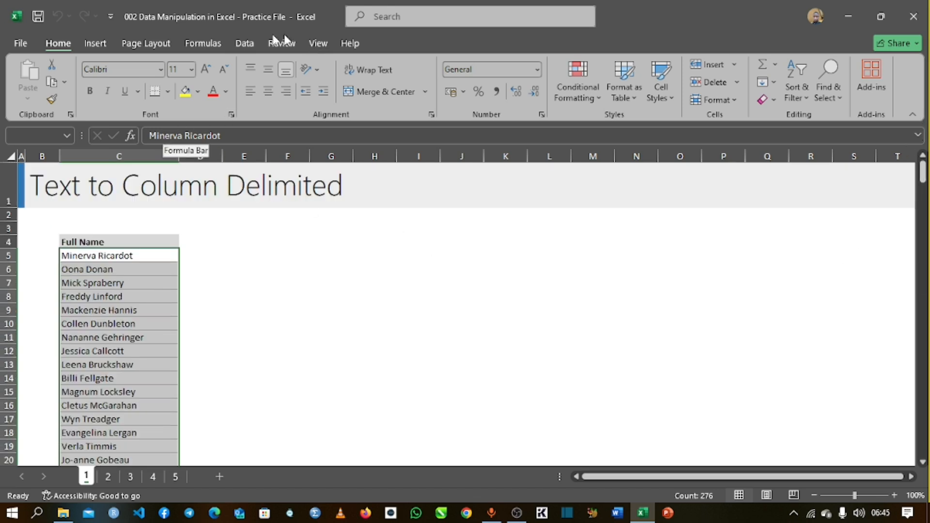
left_click(245, 45)
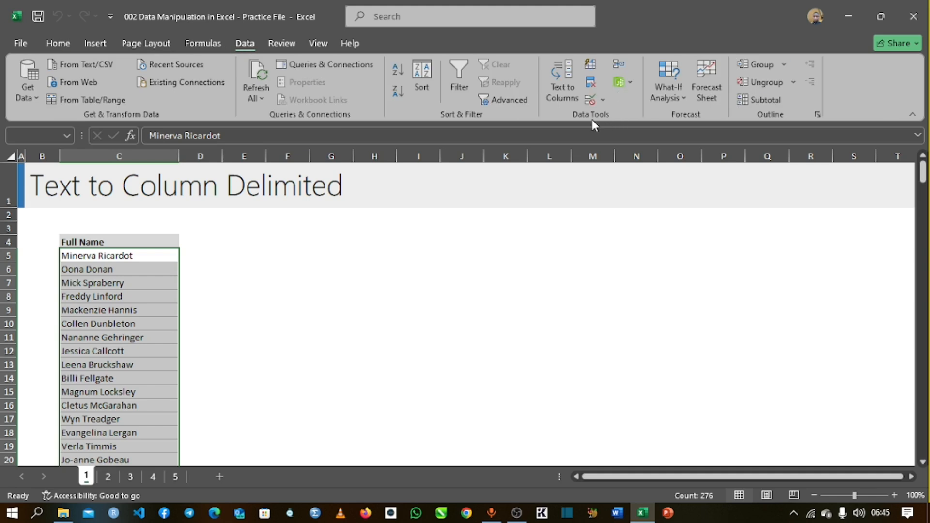
left_click(563, 87)
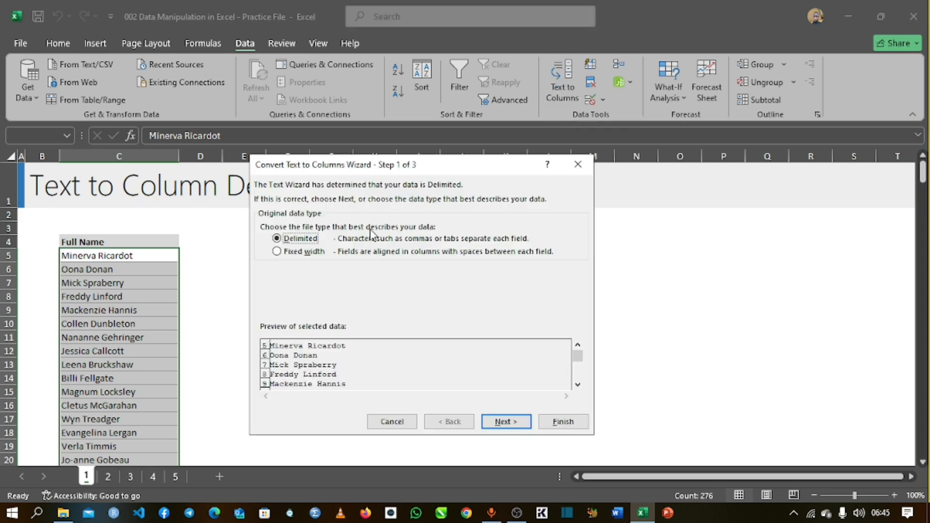
left_click(512, 422)
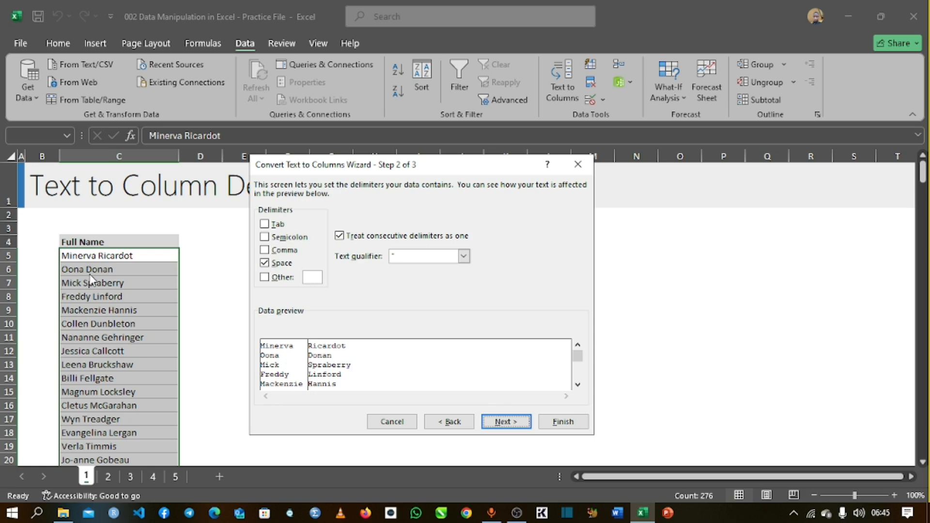
Try Tab in place of Space as the delimiter, and restore Space.
left_click(264, 225)
left_click(265, 264)
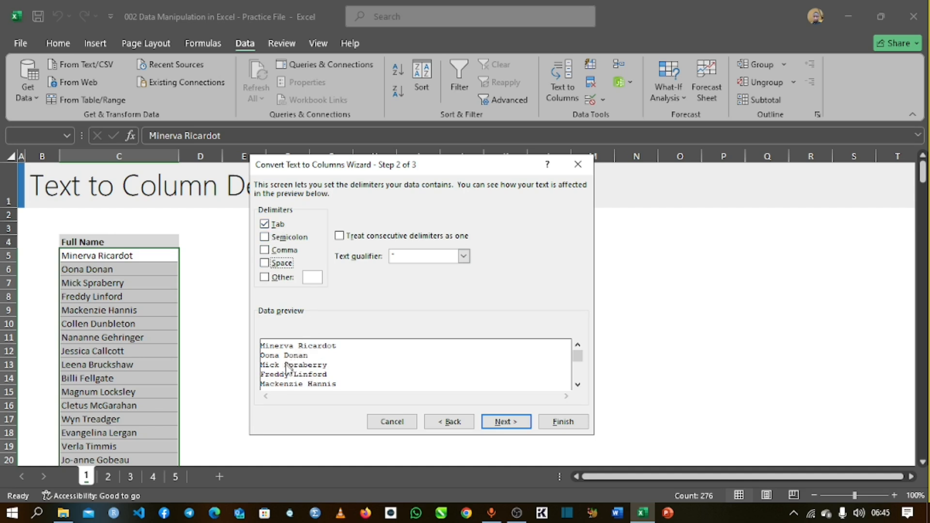
left_click(269, 225)
left_click(265, 263)
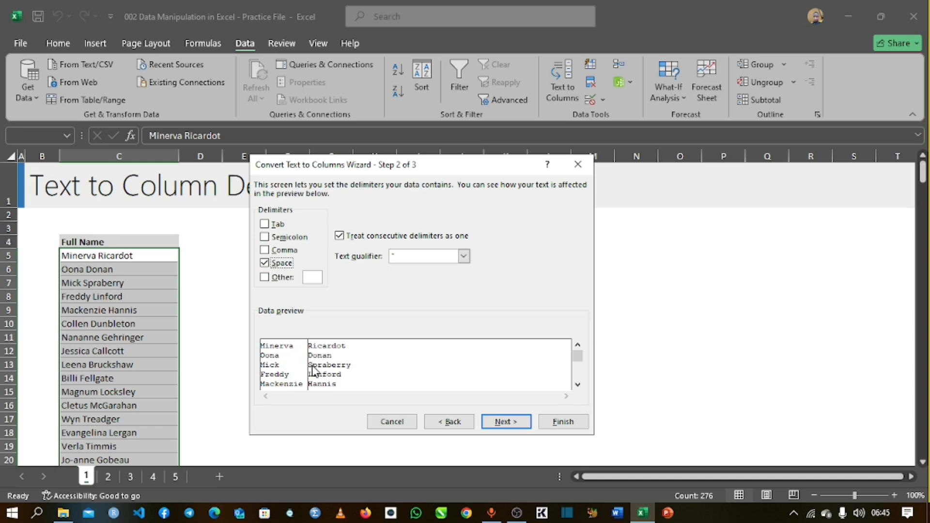
Set the destination of the split names to cell D5 and finish the conversion.
left_click(503, 420)
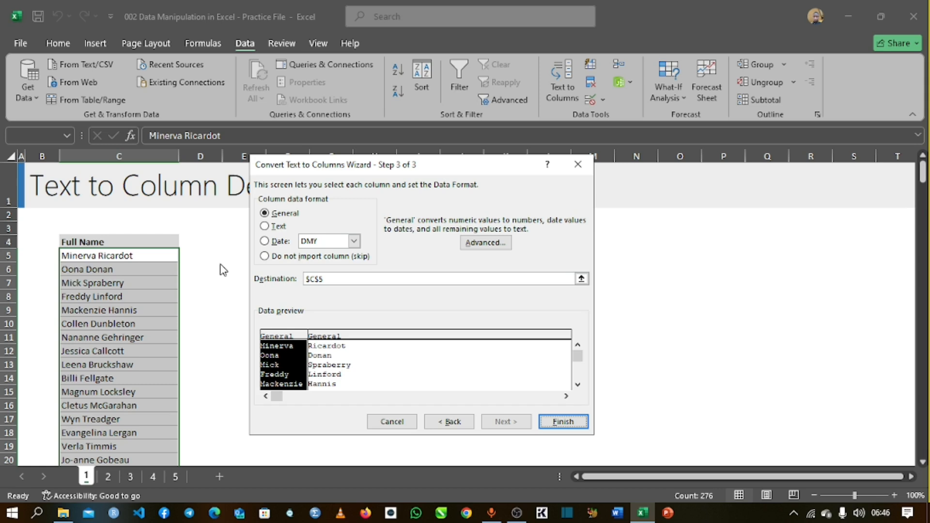
left_click(581, 279)
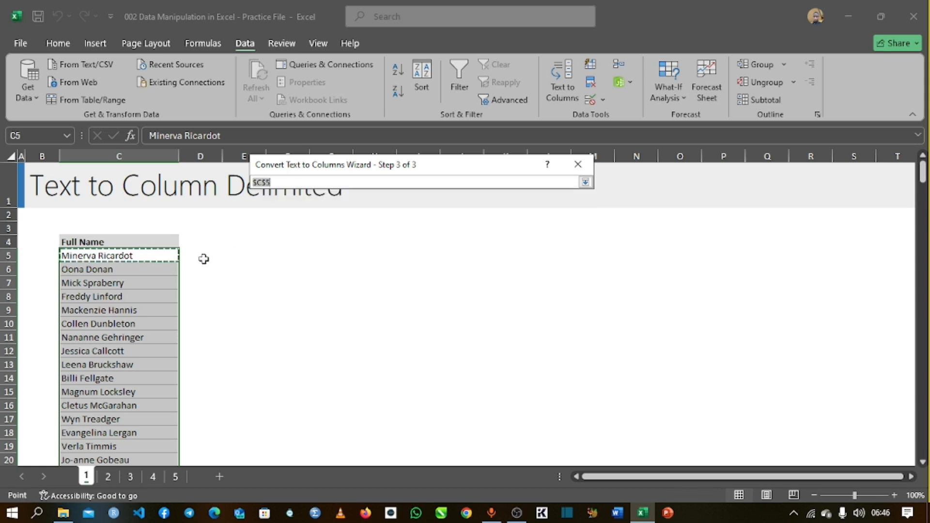
left_click(193, 256)
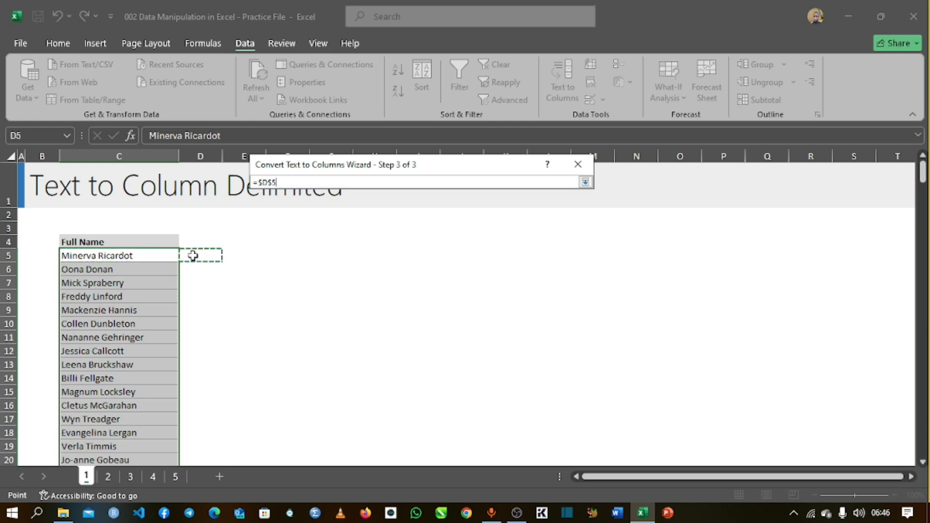
left_click(585, 182)
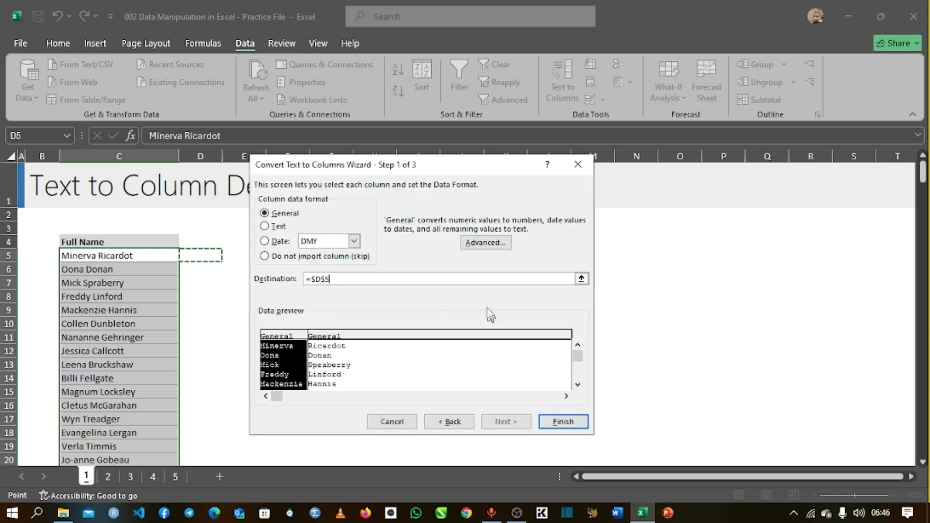
left_click(554, 422)
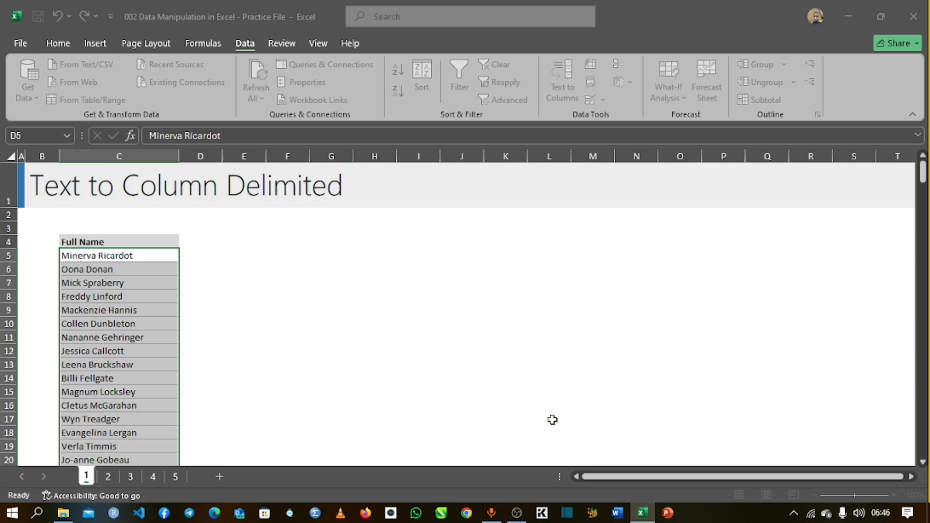
left_click(191, 285)
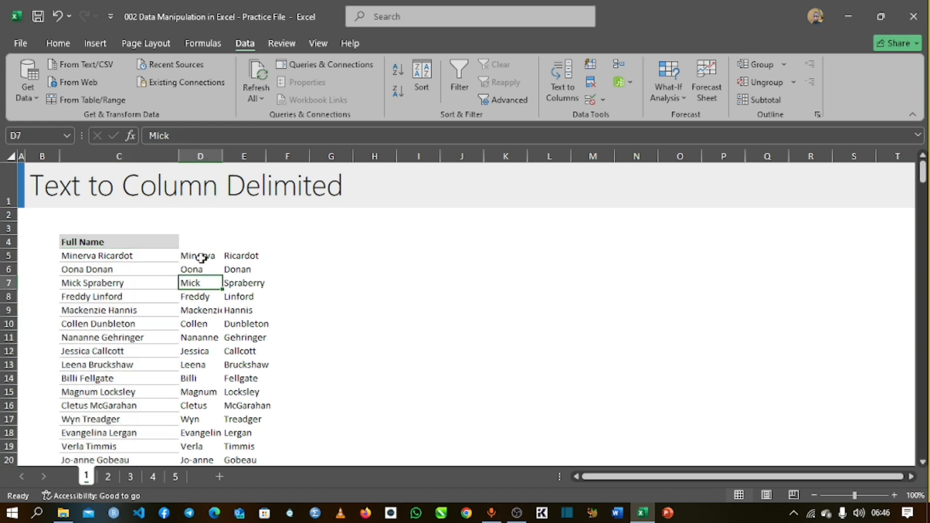
left_click_drag(192, 257, 257, 431)
left_click(198, 239)
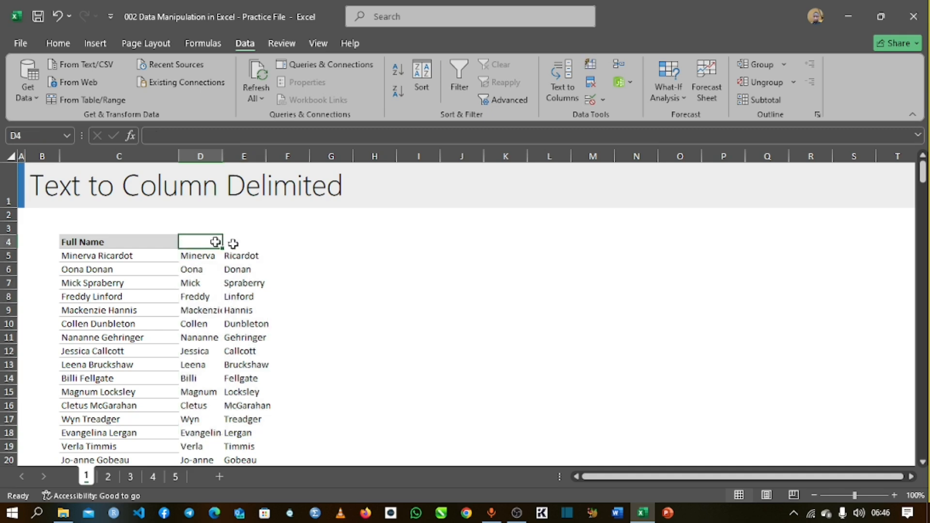
left_click(253, 241)
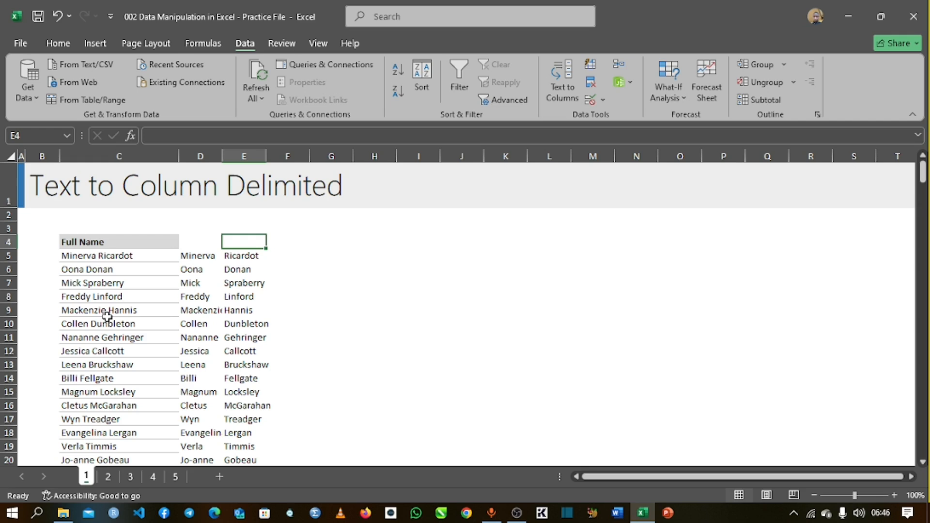
On sheet 2, enter the heading Product ID in cell D4.
left_click(108, 477)
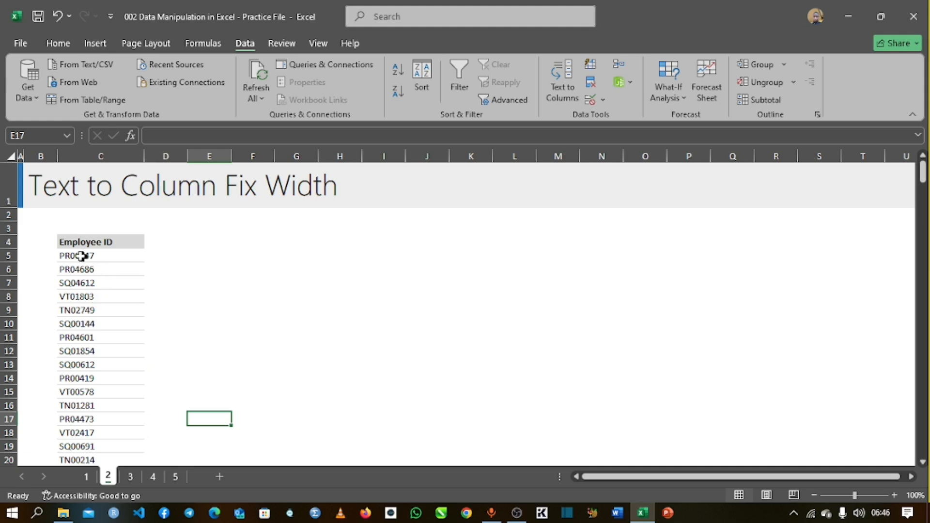
left_click(159, 244)
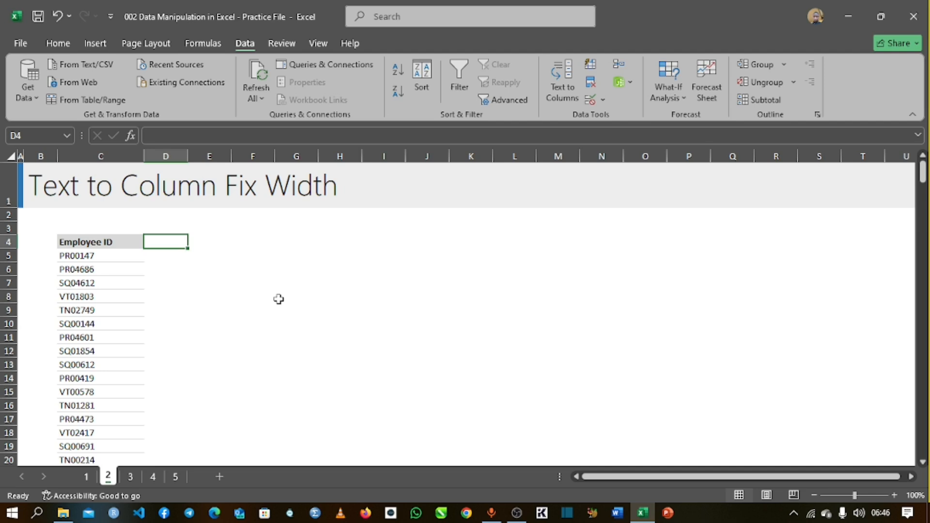
type("cODE")
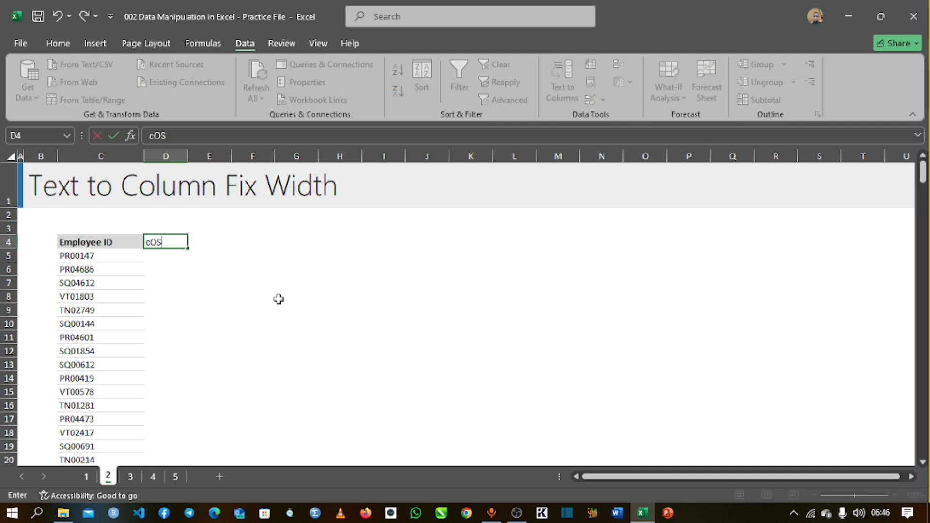
key("BackSpace")
key("BackSpace")
key("BackSpace")
key("BackSpace")
type("Product")
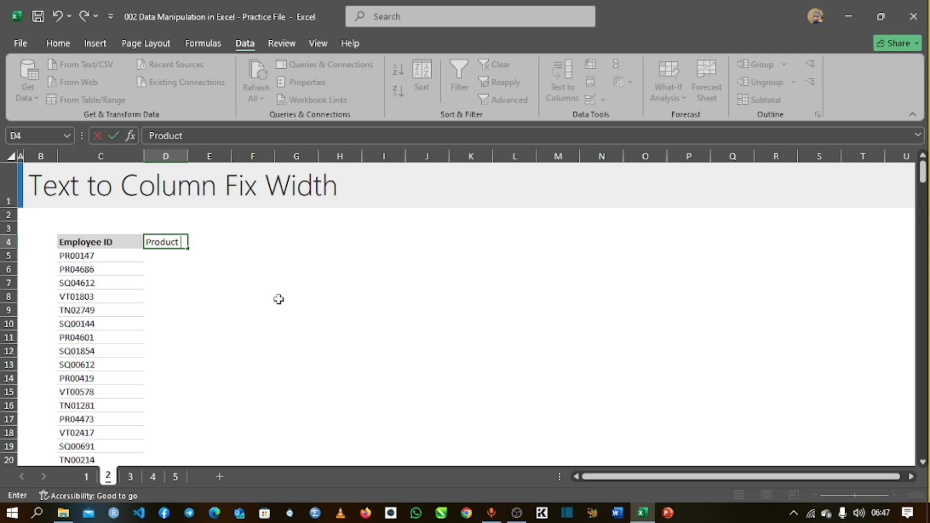
type("ID")
key("Tab")
key("Tab")
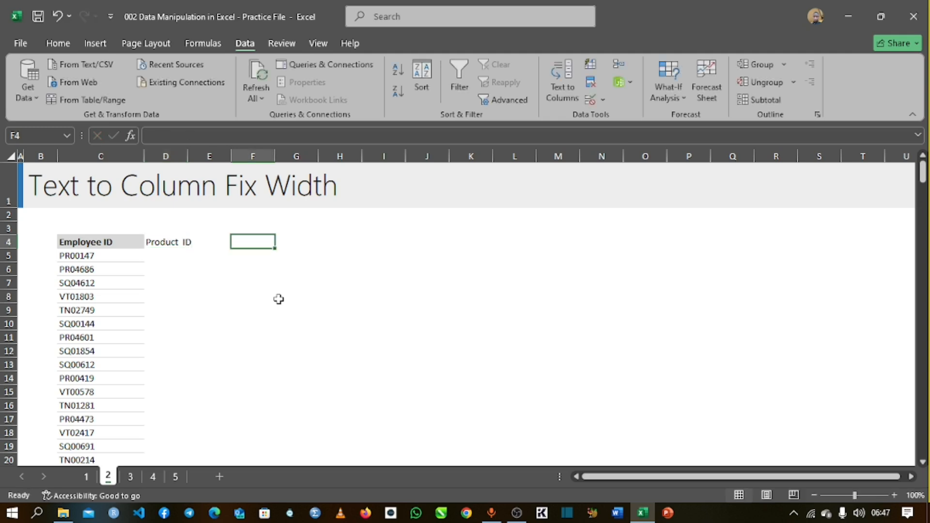
Enter the heading Cost ID in cell E4 and widen column D to fit its heading.
left_click(213, 240)
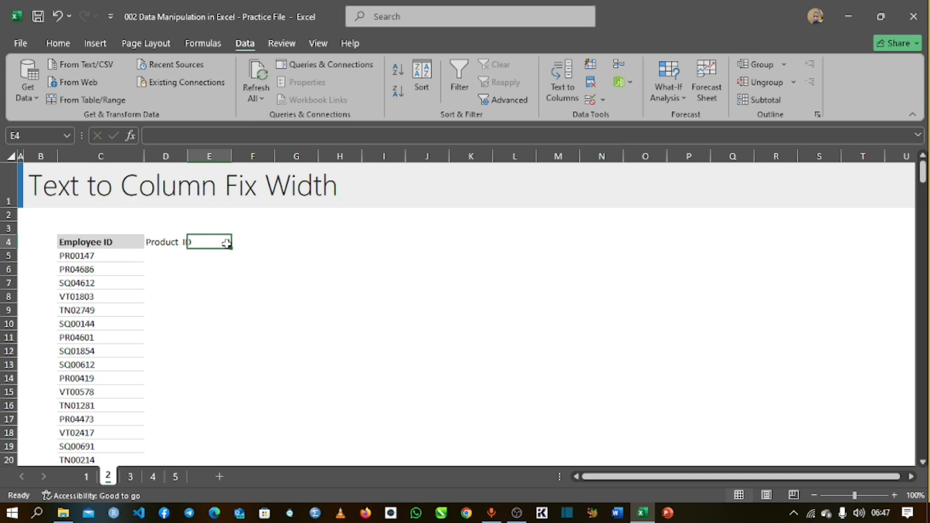
type("Cost")
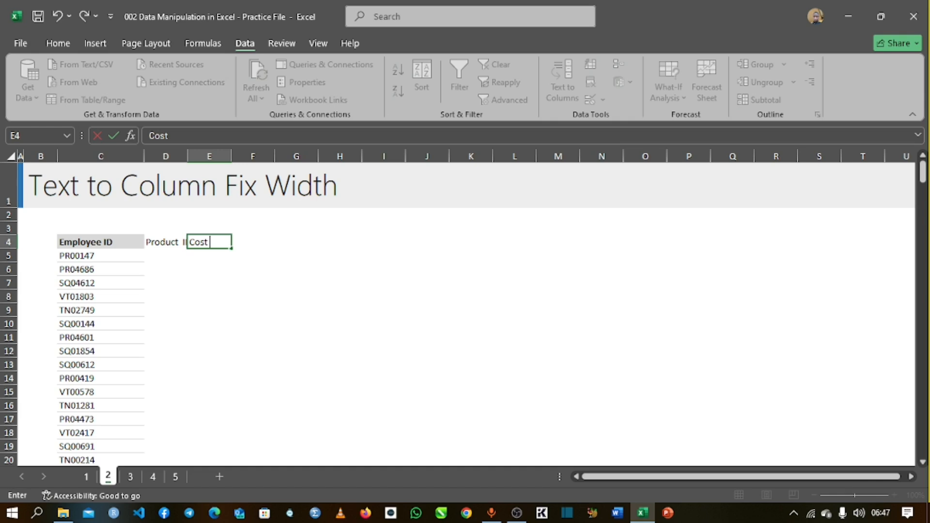
type(" ID")
key("Return")
left_click_drag(186, 154, 229, 177)
left_click(166, 319)
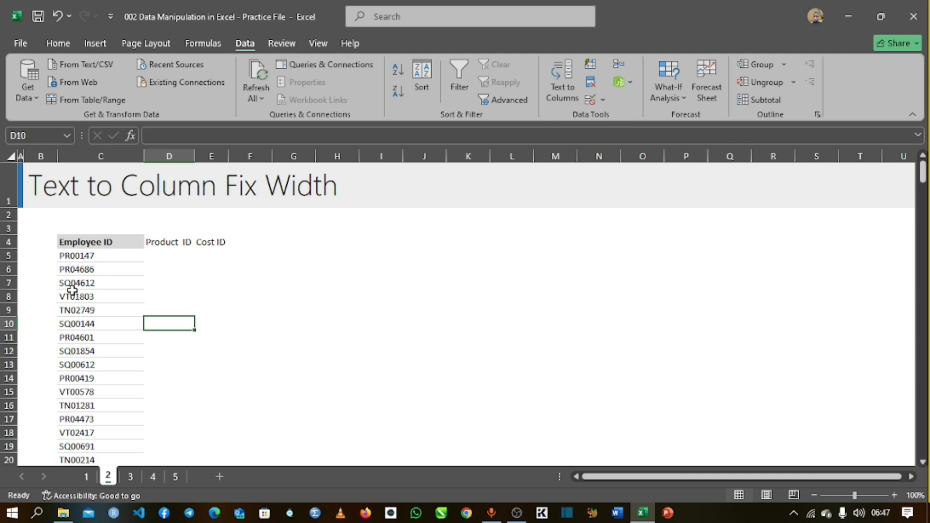
Set up a fixed-width Text to Columns split of all employee IDs from C5 down, with a column break after the two-letter prefix.
left_click(111, 253)
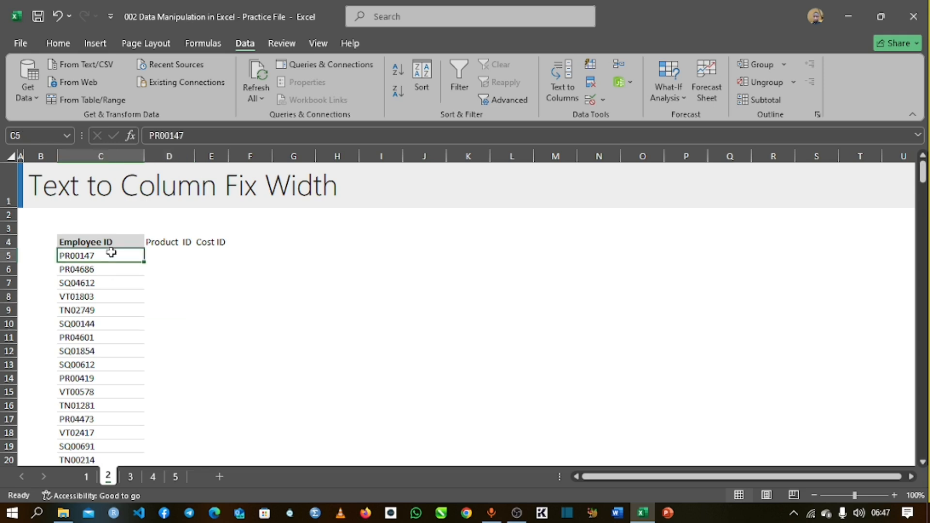
key("ctrl+shift+Down")
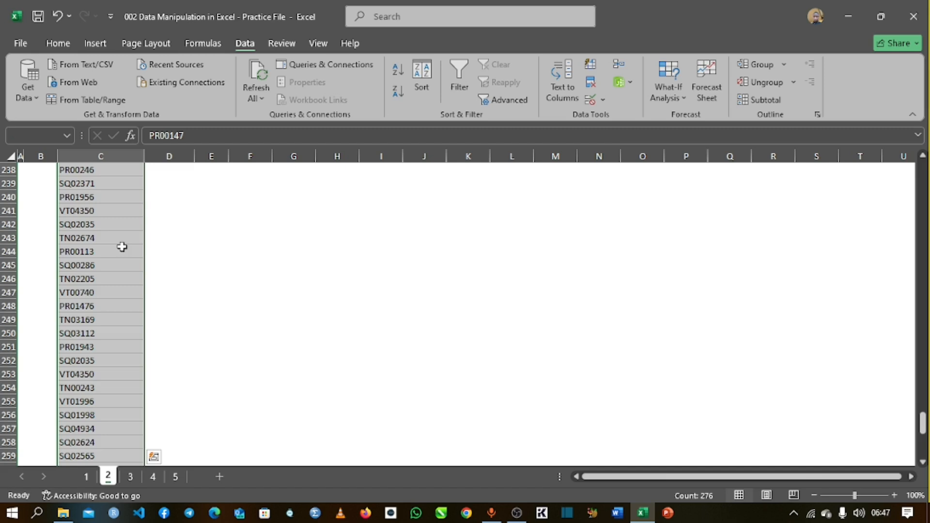
scroll(116, 240, "up", 18)
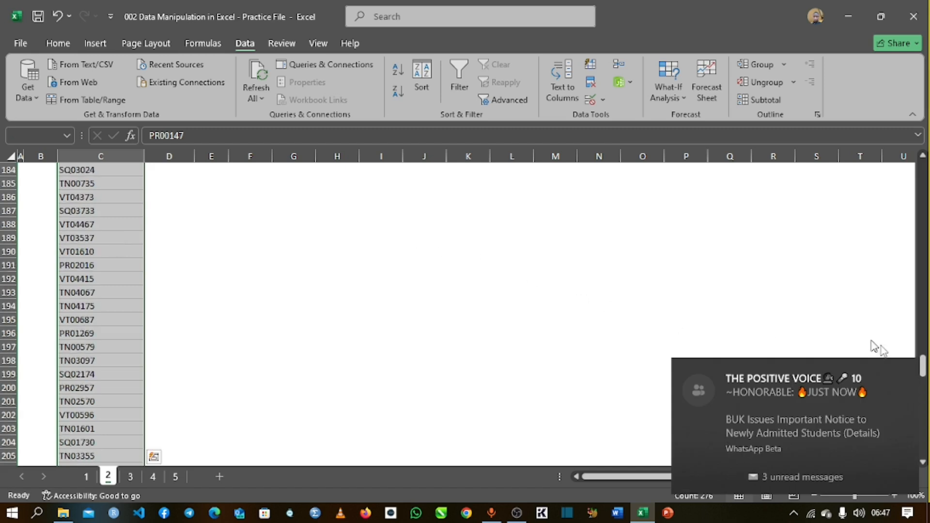
left_click(906, 373)
scroll(662, 281, "up", 16)
scroll(662, 281, "up", 20)
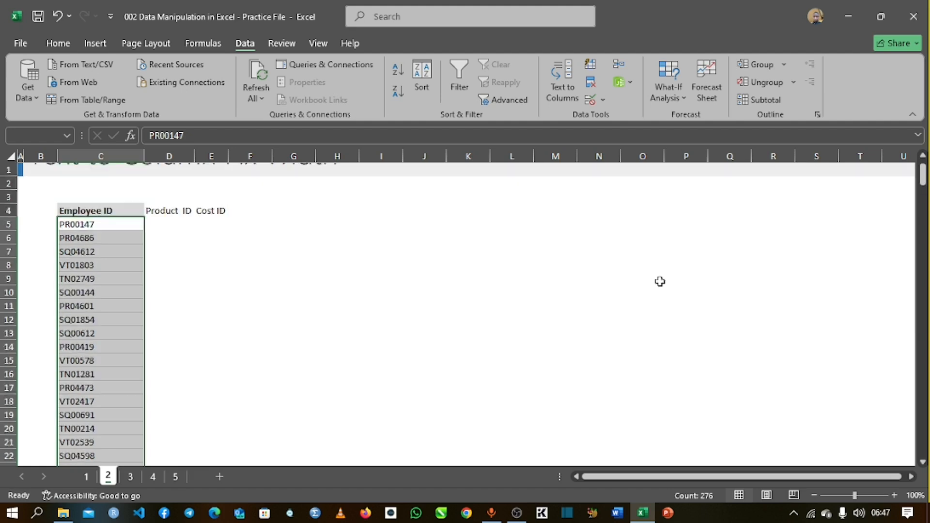
scroll(659, 282, "up", 2)
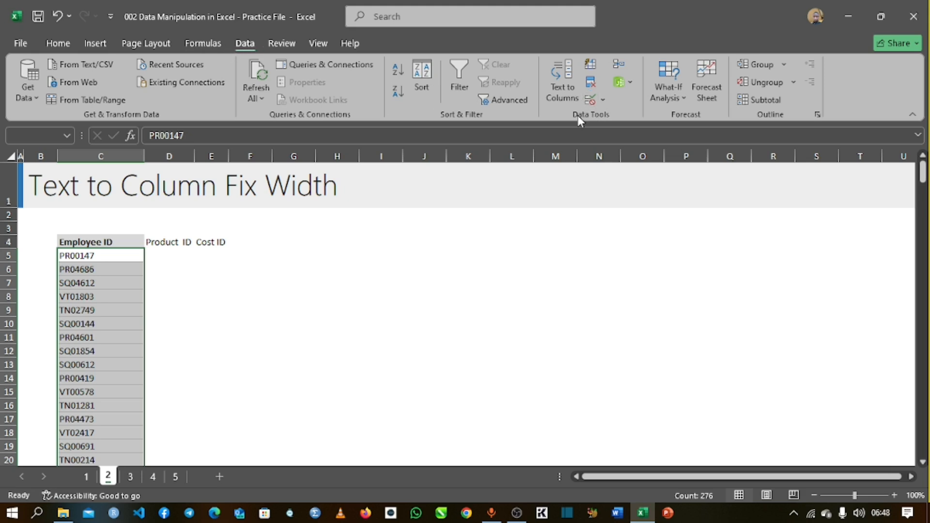
left_click(566, 89)
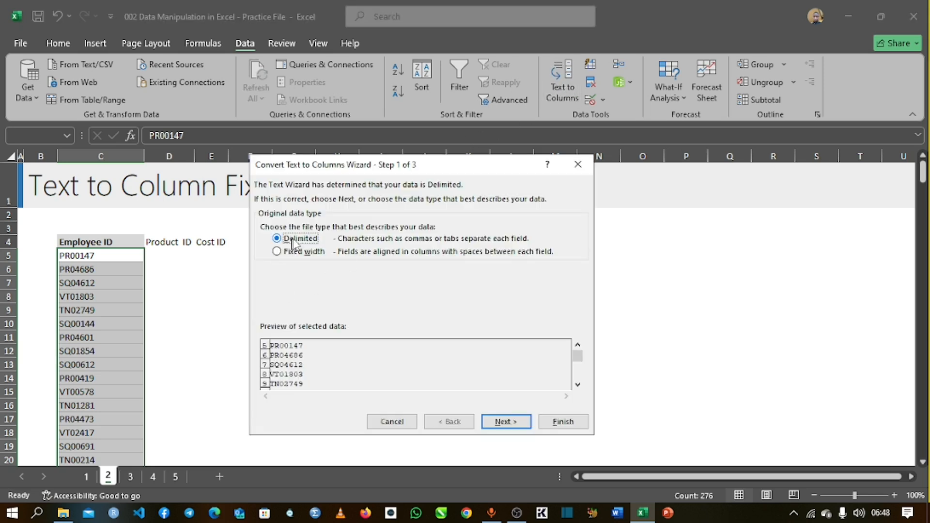
left_click(276, 252)
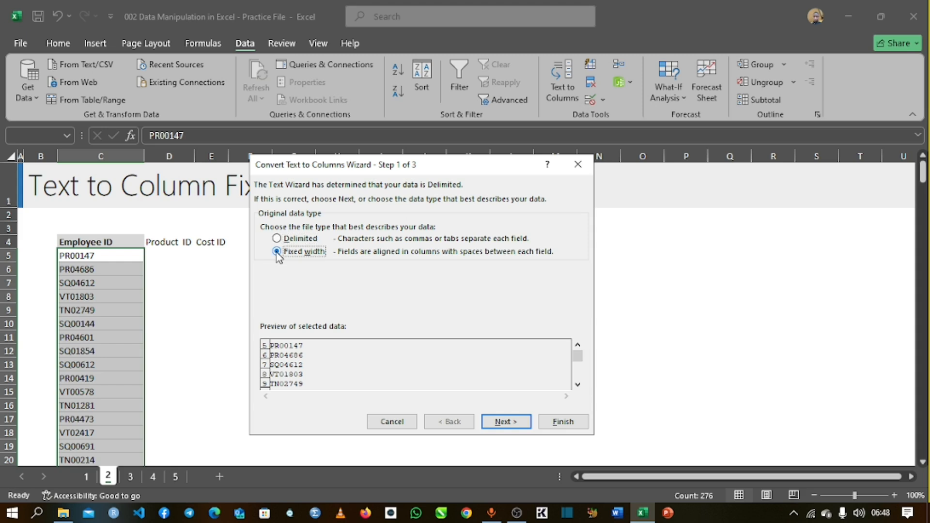
left_click(507, 419)
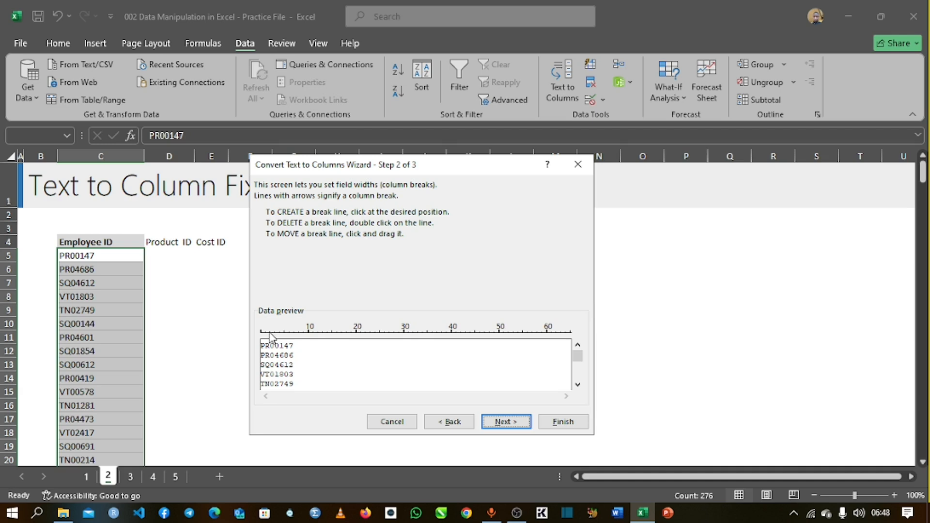
left_click(269, 334)
left_click(499, 422)
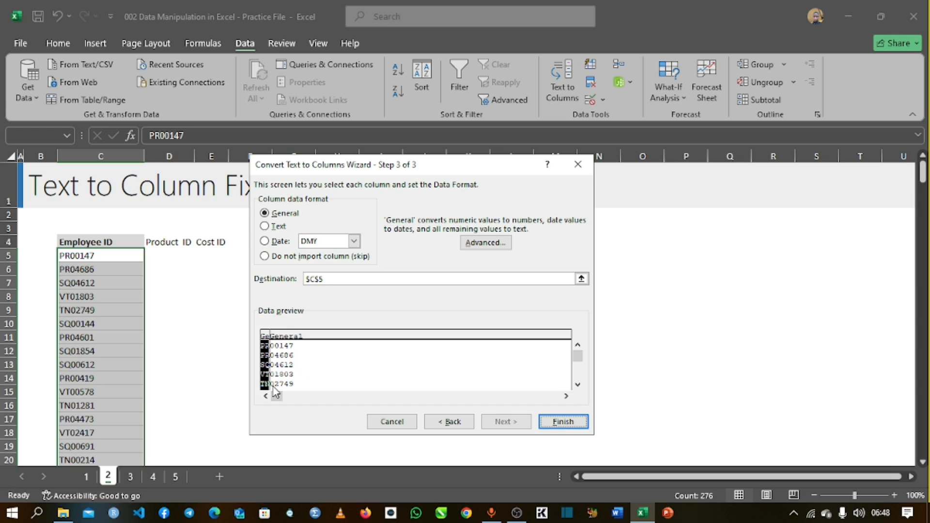
Finish the employee ID split with the numeric part formatted as Text and the output starting at cell D5.
left_click(291, 341)
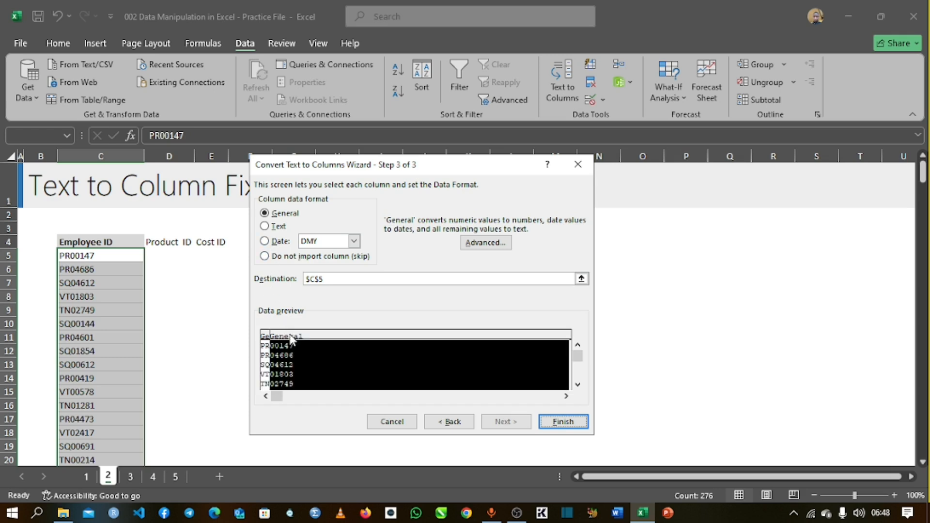
left_click(265, 226)
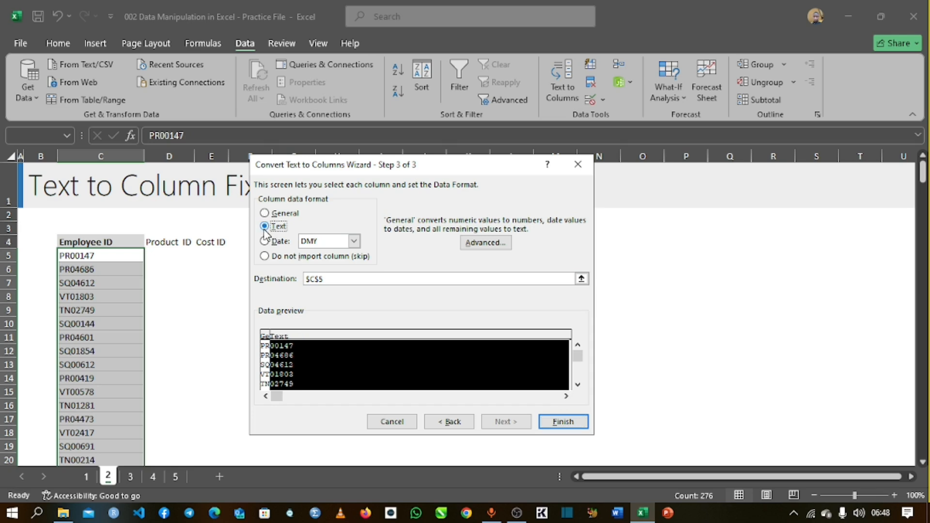
left_click(581, 279)
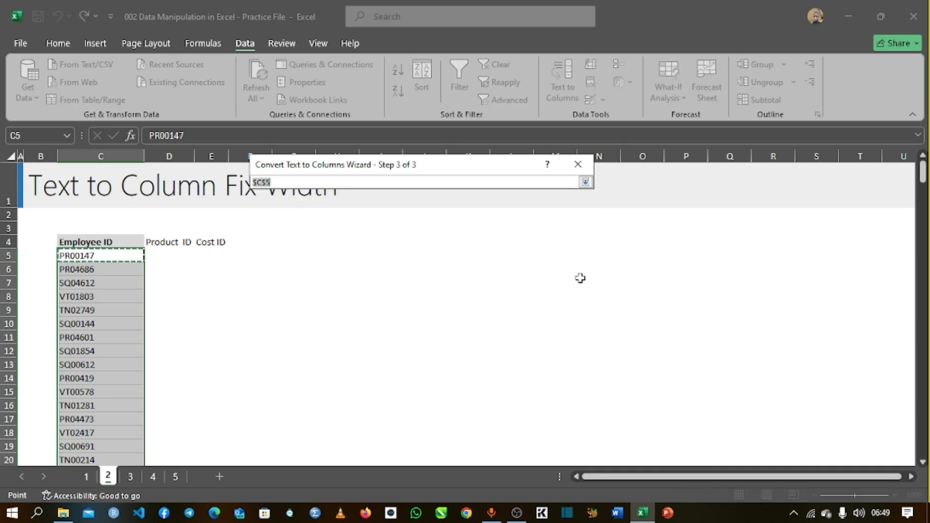
left_click(166, 253)
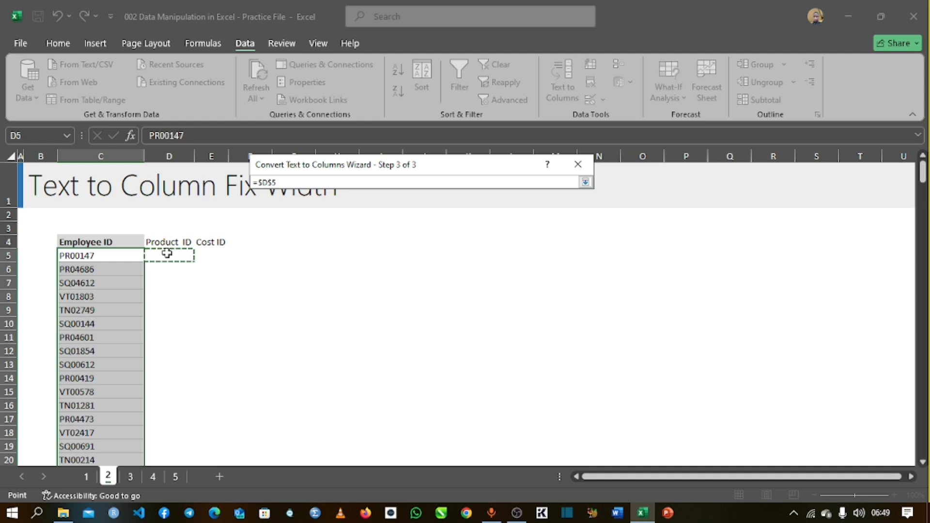
left_click(585, 182)
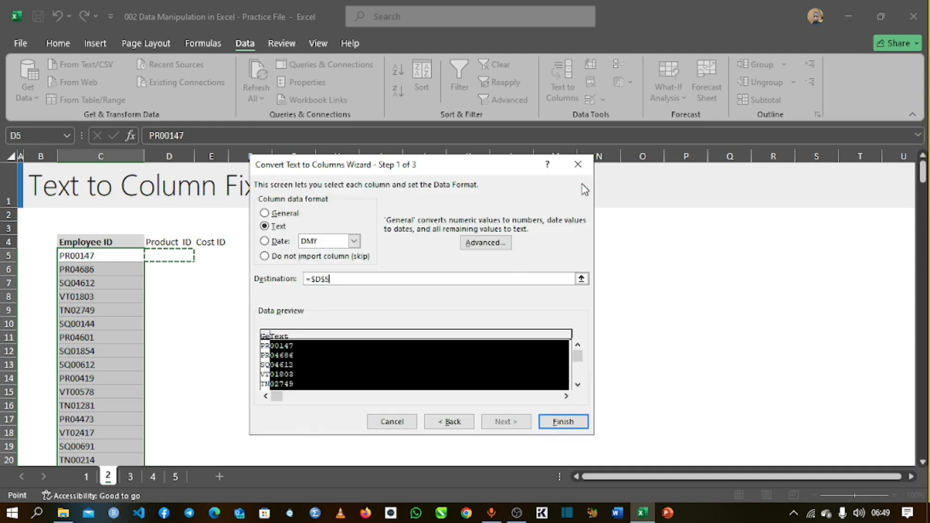
left_click(563, 421)
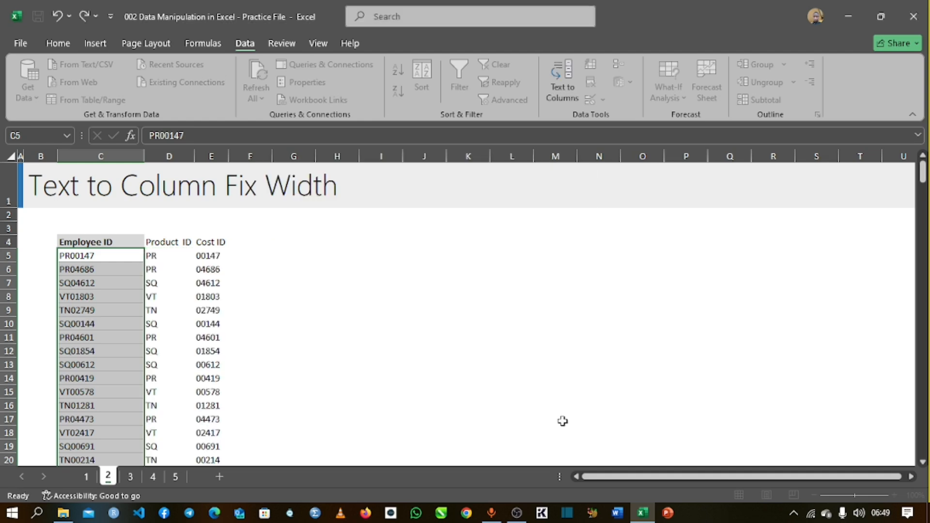
scroll(177, 263, "down", 4)
scroll(176, 263, "up", 5)
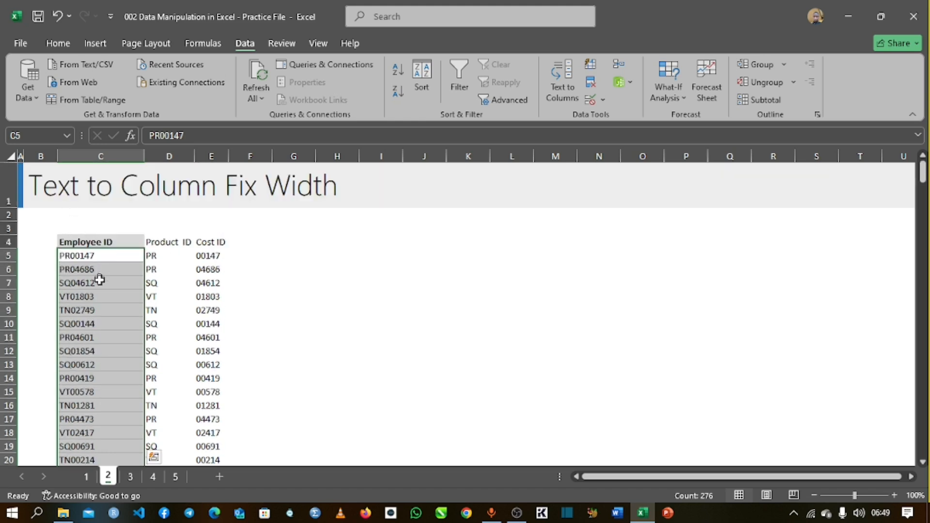
left_click(187, 252)
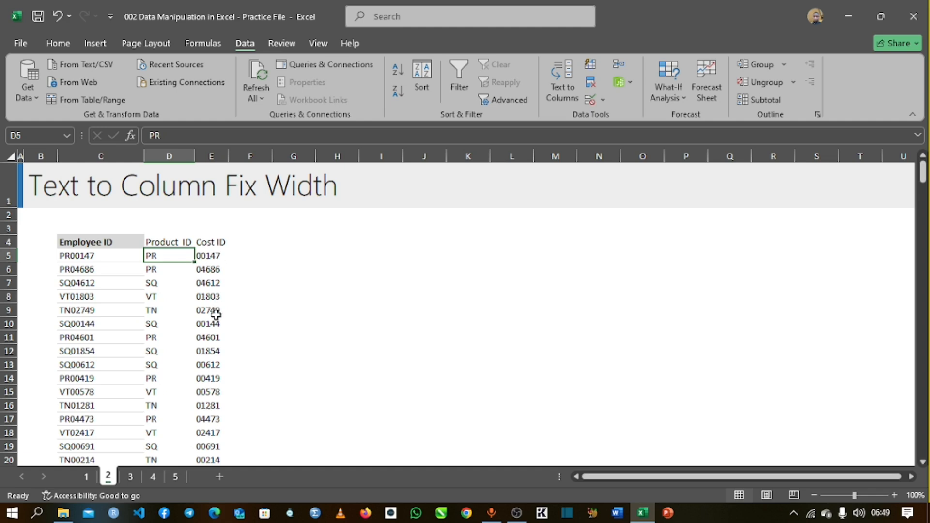
On sheet 3, format all timestamps from C5 down as dates of the type March 14, 2012.
left_click(130, 477)
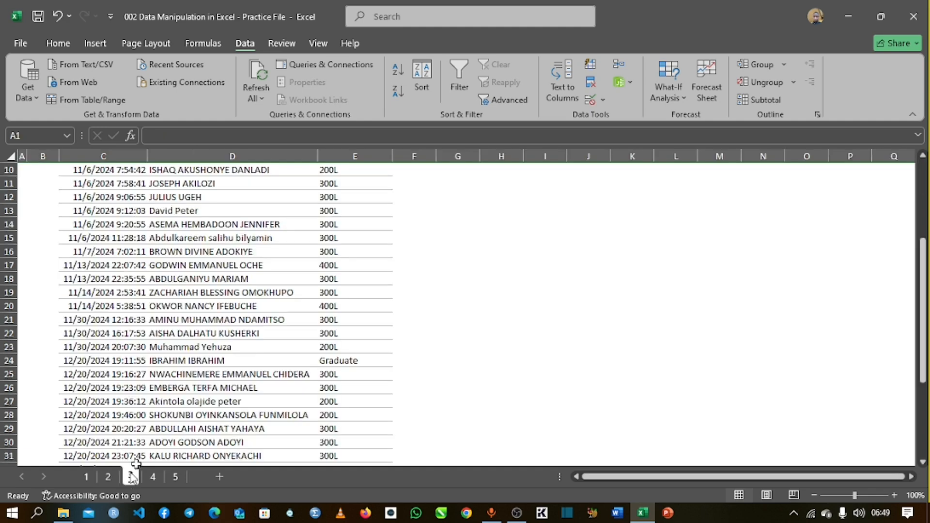
scroll(216, 332, "up", 1)
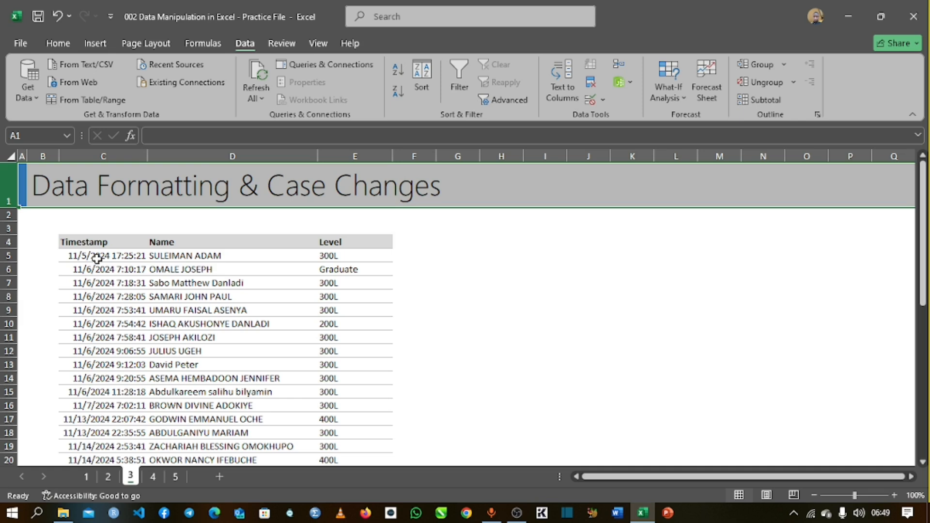
scroll(97, 259, "down", 2)
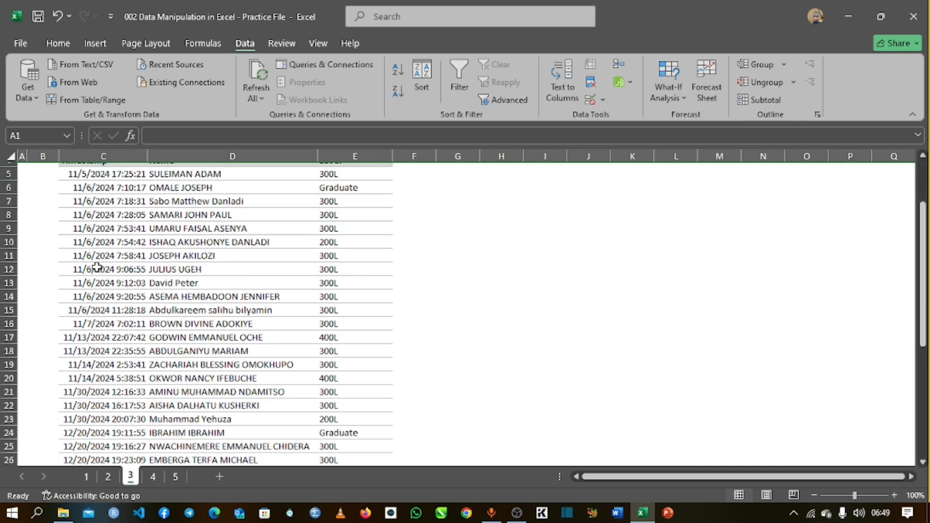
scroll(135, 275, "up", 2)
left_click(105, 256)
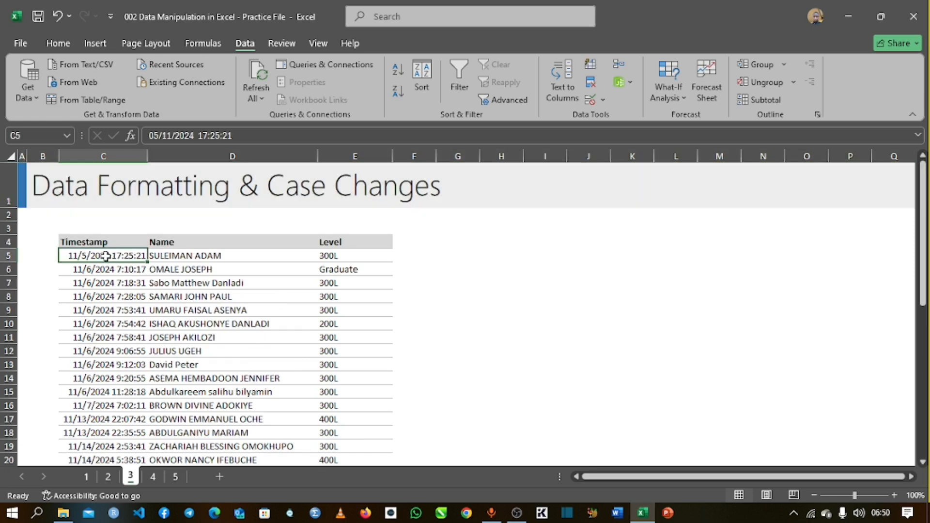
key("ctrl+shift+Down")
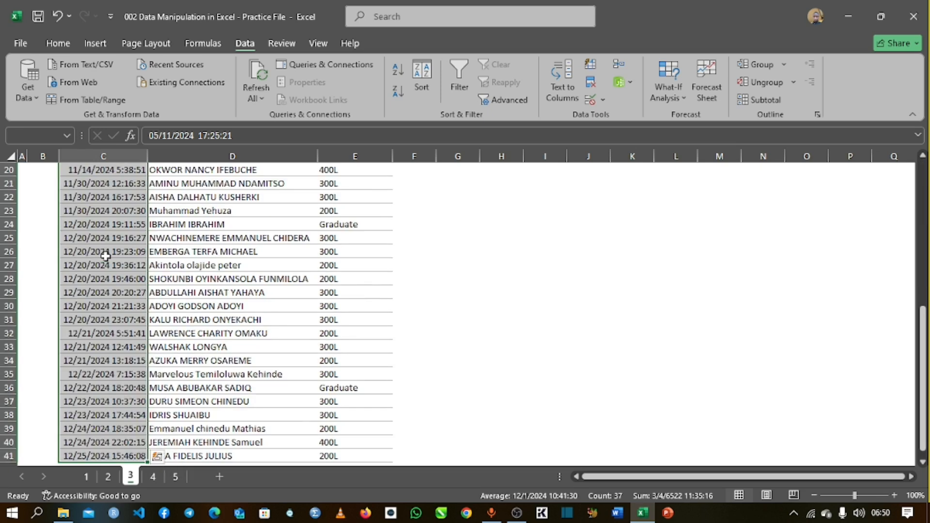
right_click(106, 256)
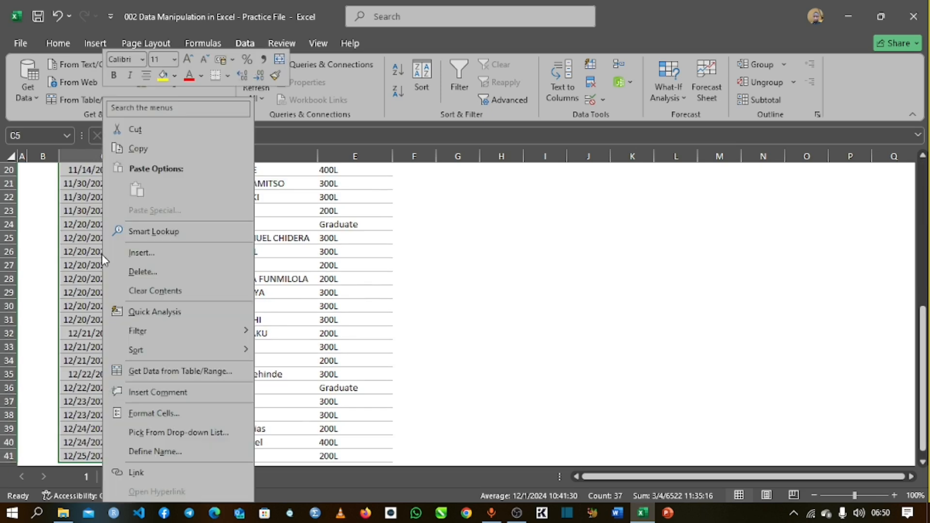
left_click(153, 415)
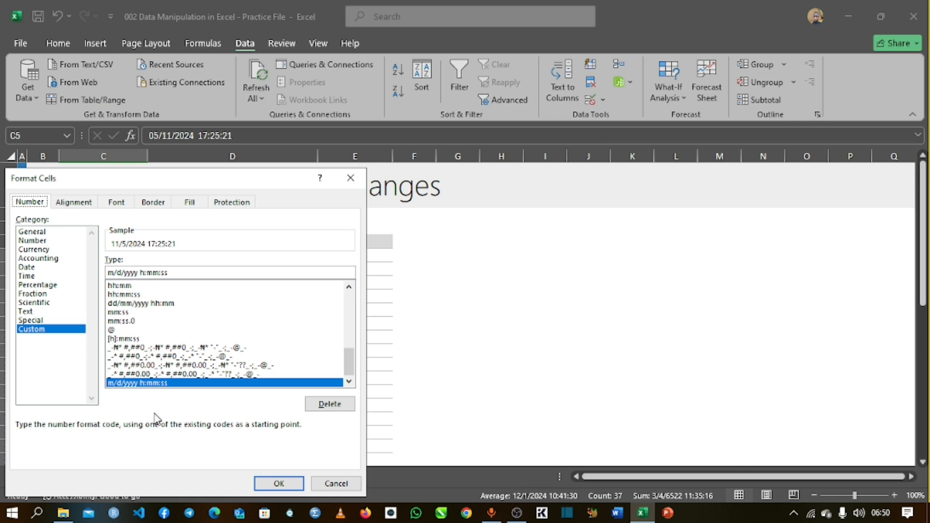
left_click(32, 268)
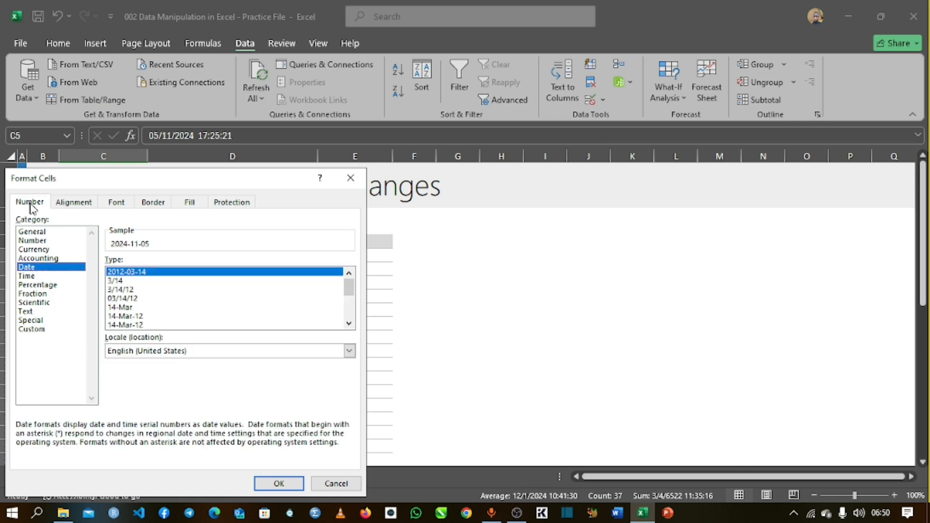
left_click_drag(348, 285, 352, 301)
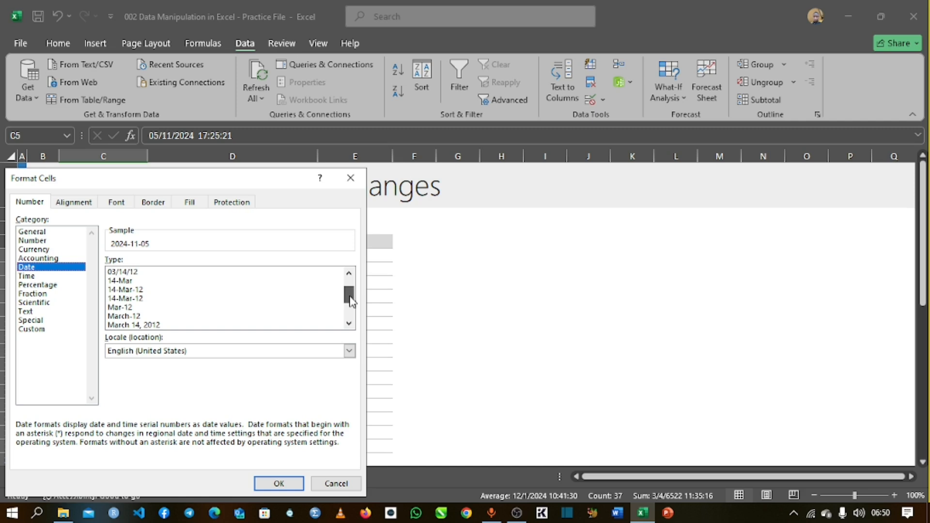
left_click_drag(352, 301, 352, 303)
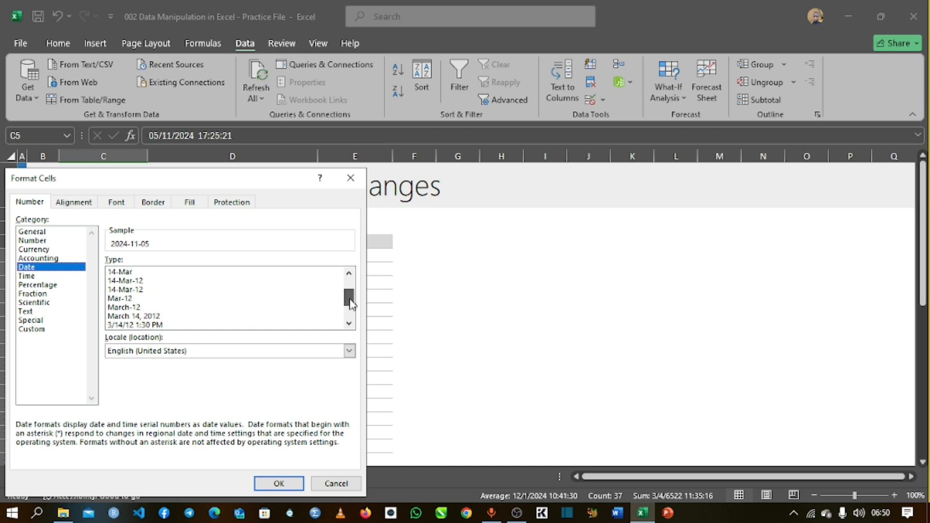
left_click(134, 317)
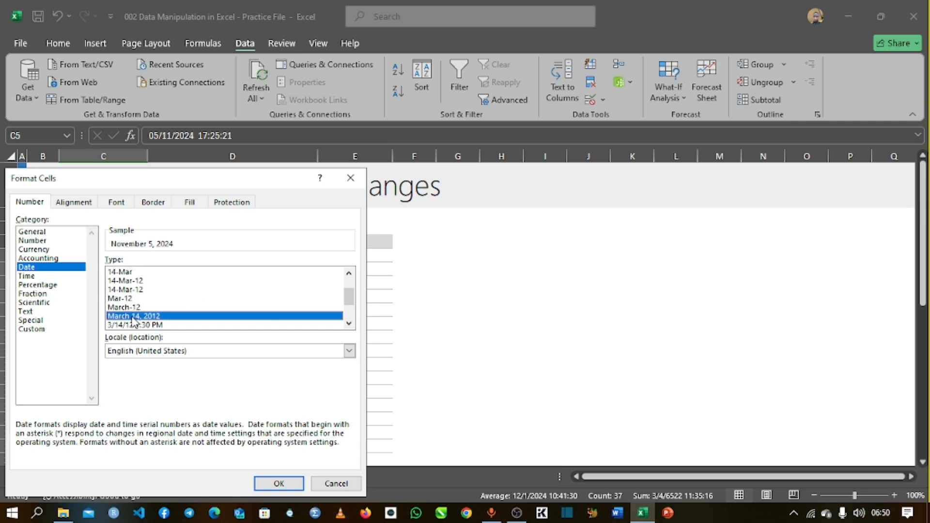
left_click(279, 483)
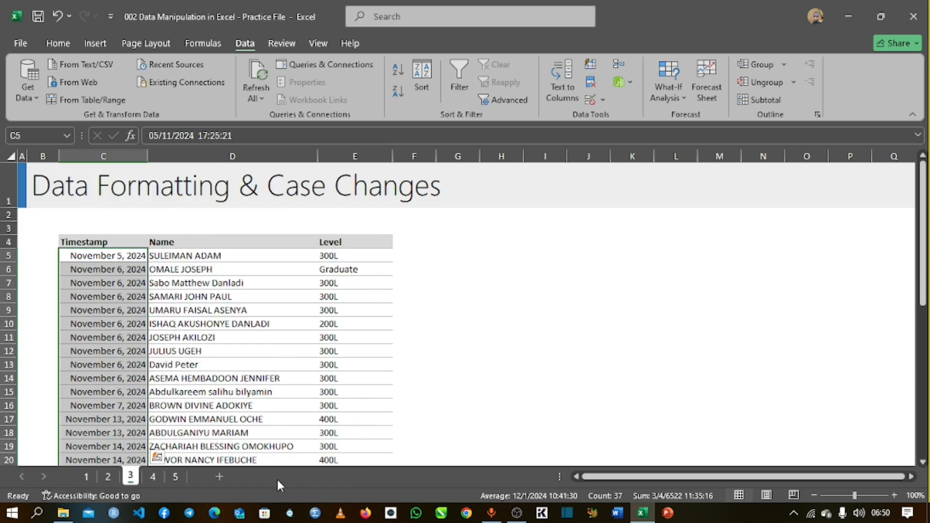
Look through the reformatted Timestamp column from the first record to the last.
left_click(115, 281)
scroll(116, 281, "down", 13)
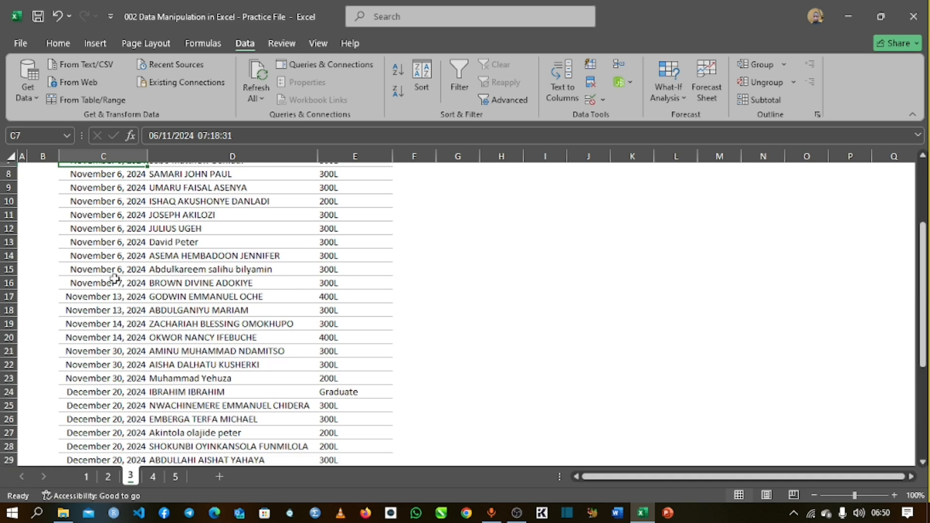
scroll(120, 282, "up", 10)
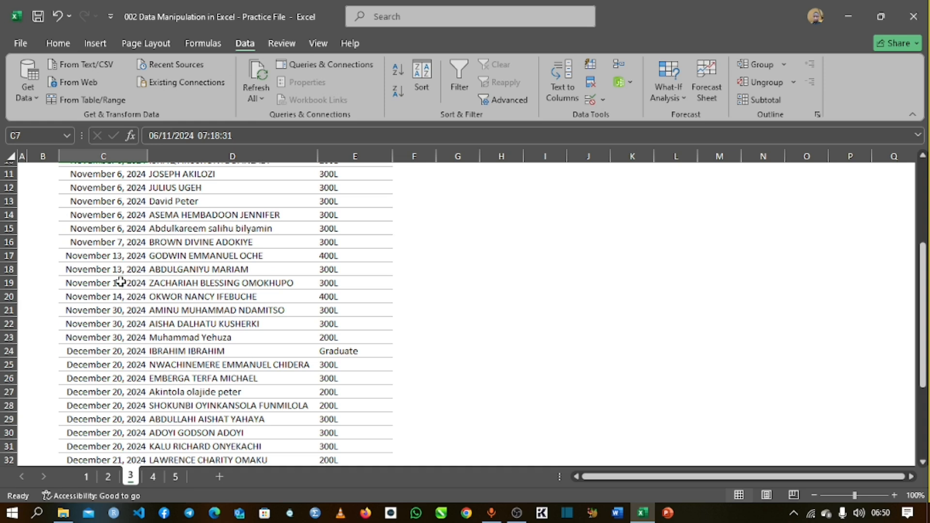
scroll(121, 281, "up", 4)
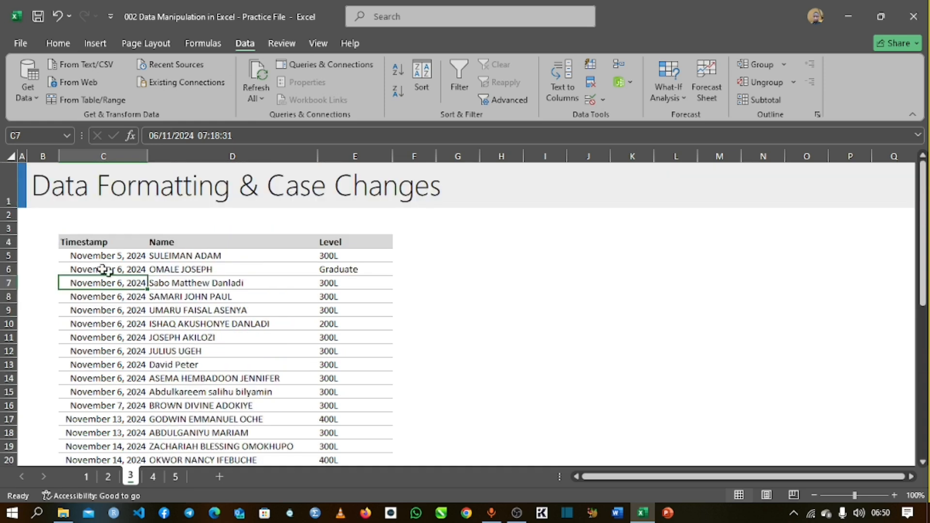
left_click(87, 259)
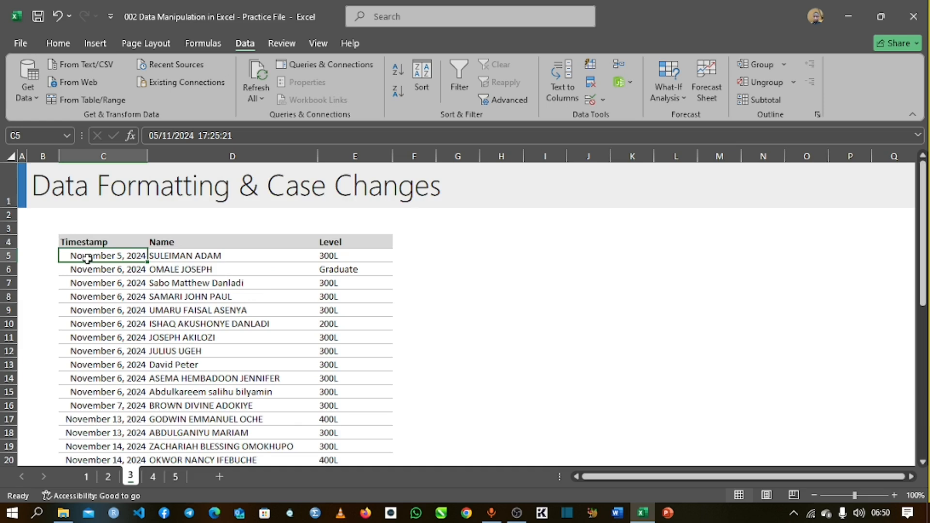
scroll(88, 264, "down", 18)
scroll(94, 304, "up", 5)
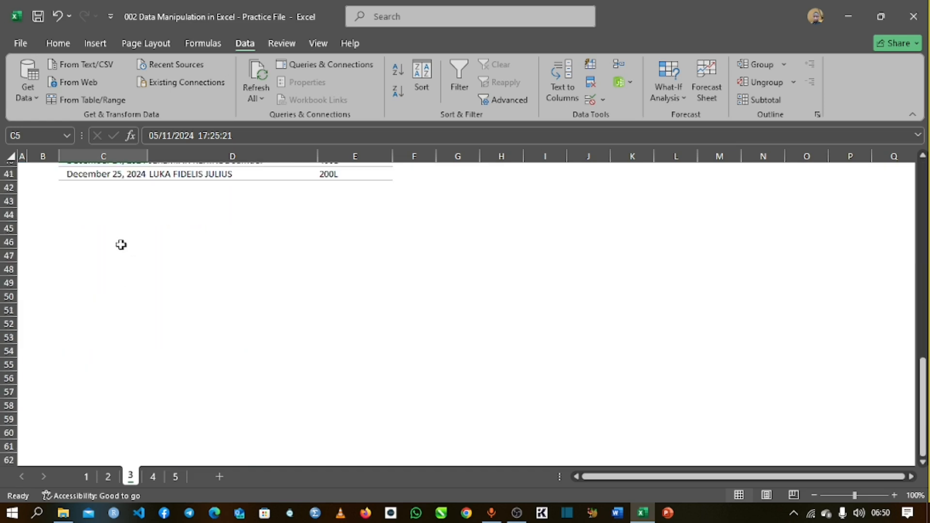
scroll(121, 245, "up", 1)
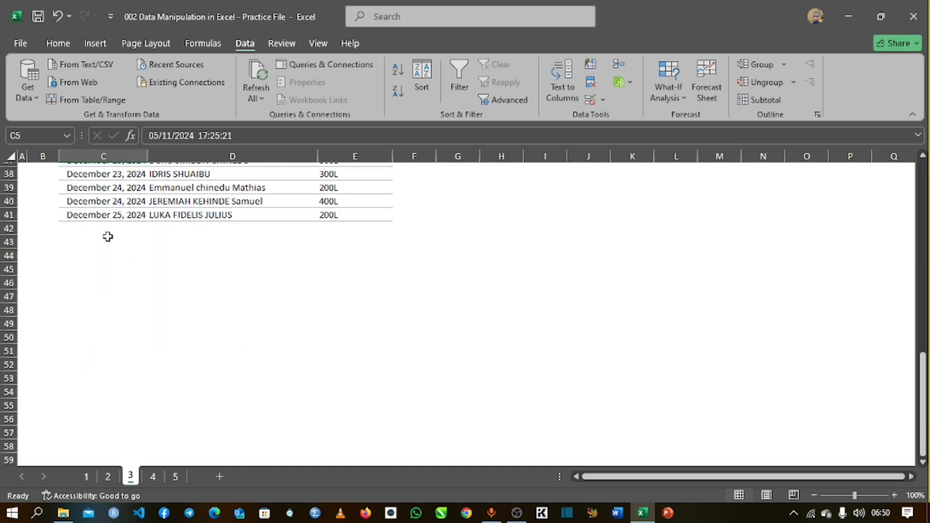
scroll(107, 236, "up", 12)
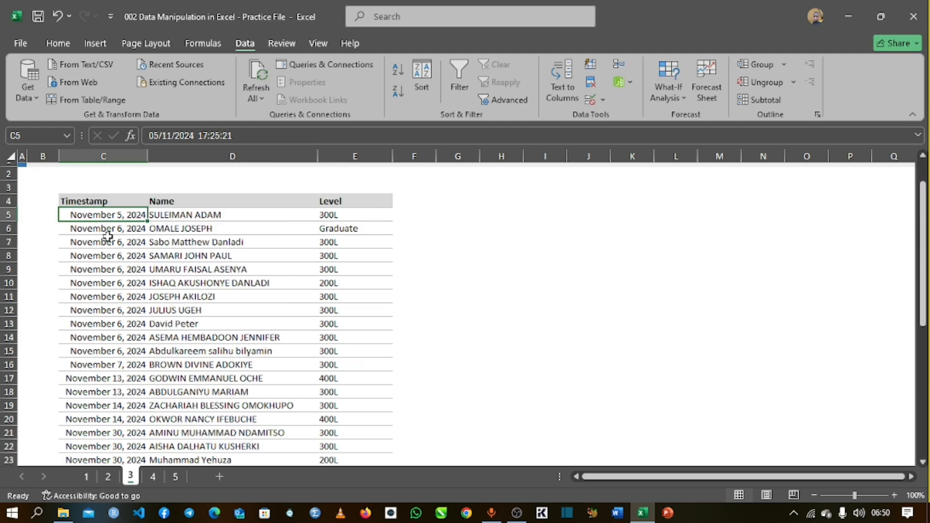
scroll(107, 236, "up", 1)
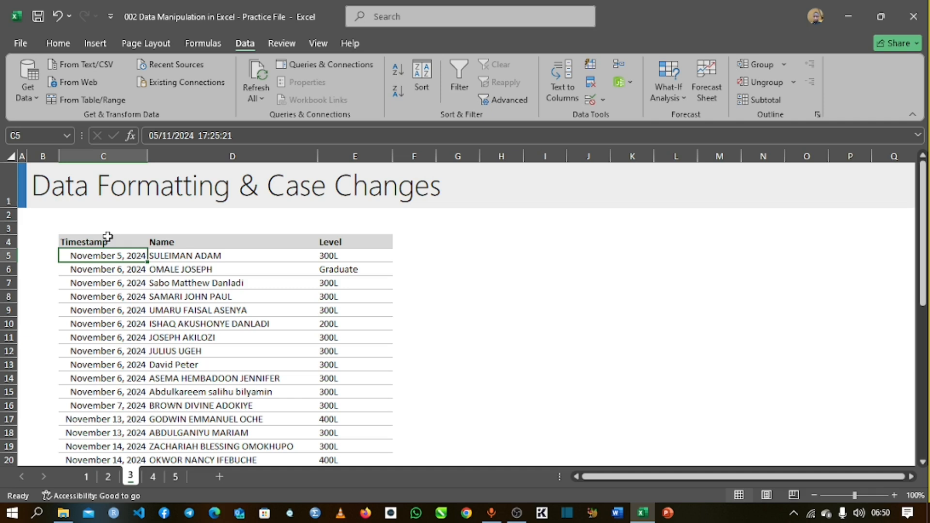
Check the letter case of the entries in the Name column, including rows 7, 13 and 15.
left_click(233, 284)
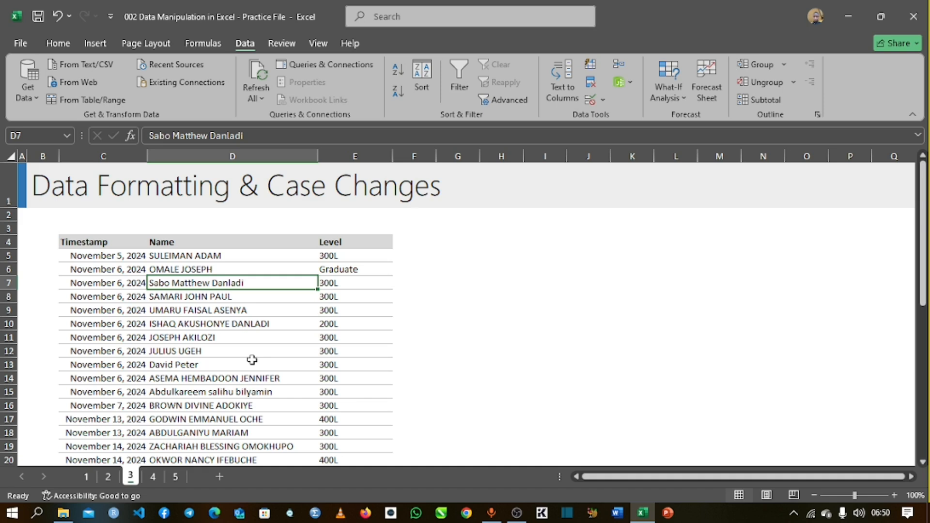
left_click(179, 366)
scroll(193, 393, "down", 1)
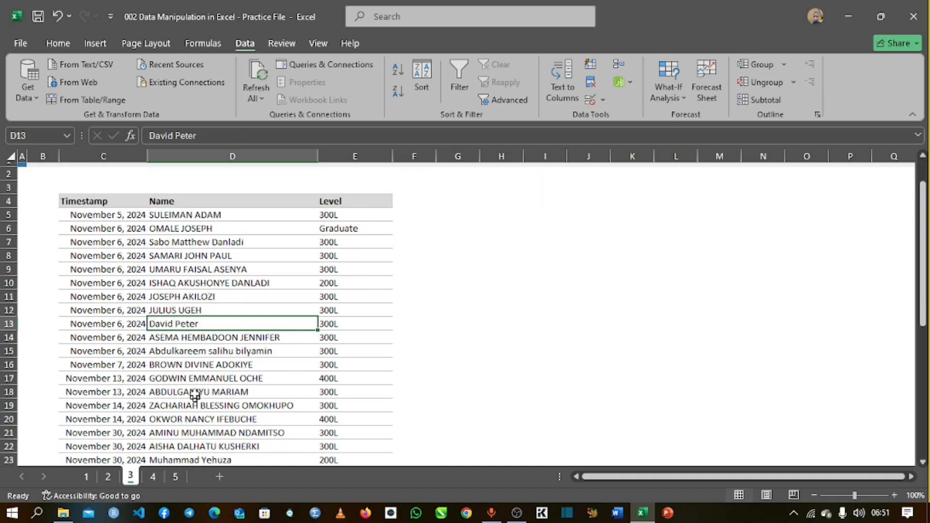
left_click(209, 357)
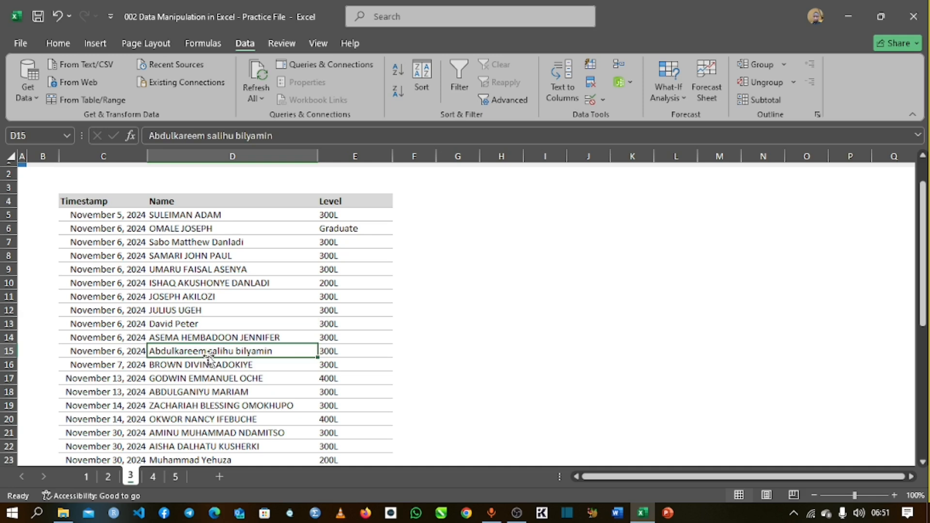
scroll(209, 359, "up", 1)
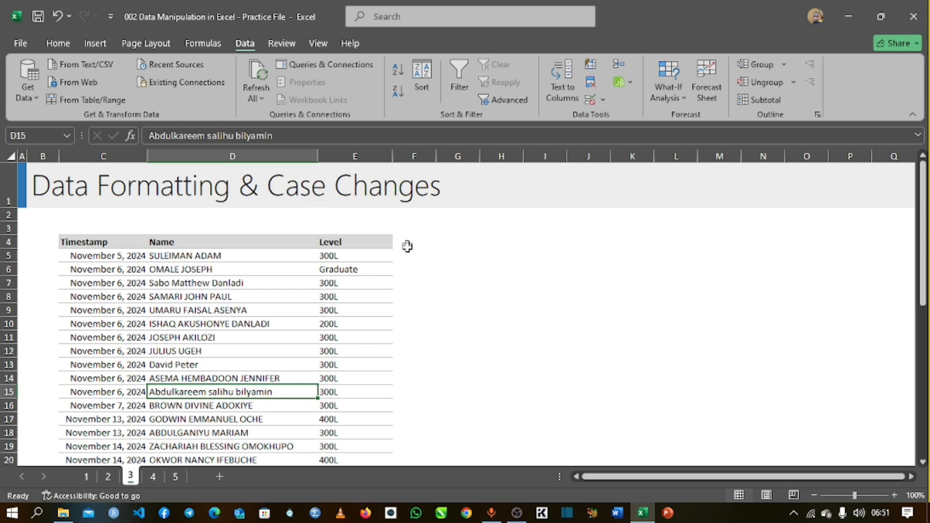
Convert the name in D5 to capital letters in cell F5 with the formula =UPPER(D5).
left_click(420, 253)
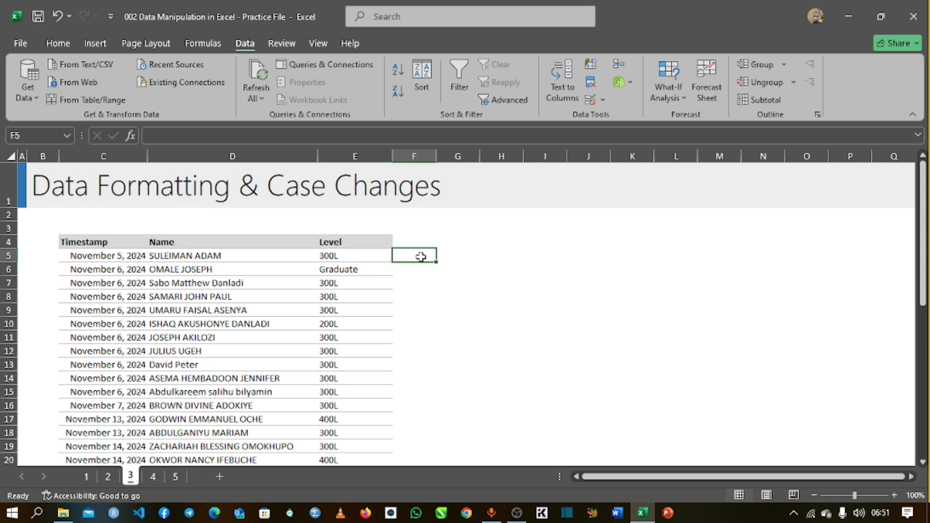
type("=")
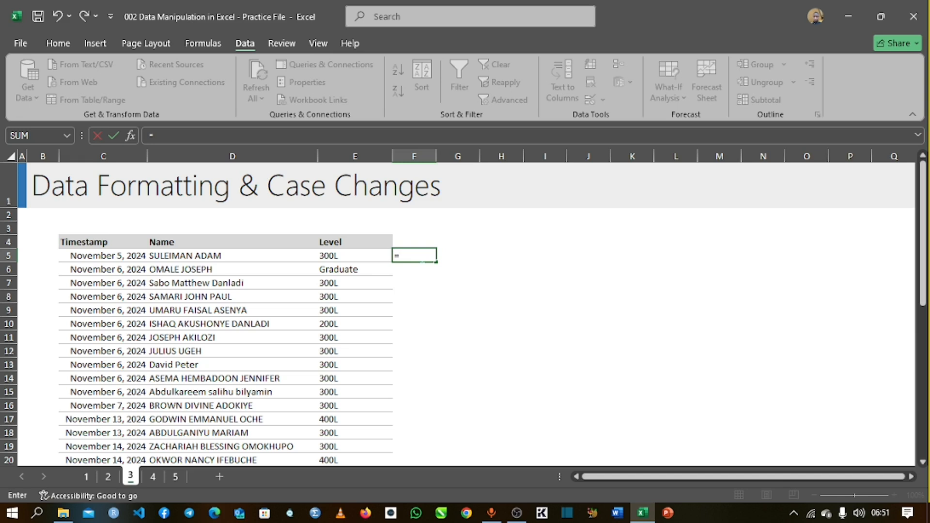
type("T")
key("Escape")
key("BackSpace")
type("PU")
key("BackSpace")
key("BackSpace")
type("UPP")
key("Tab")
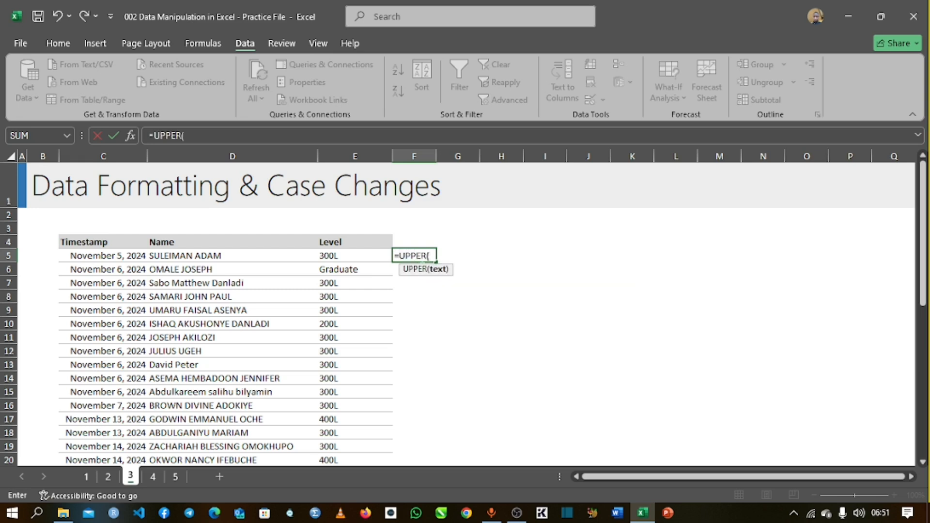
left_click(224, 255)
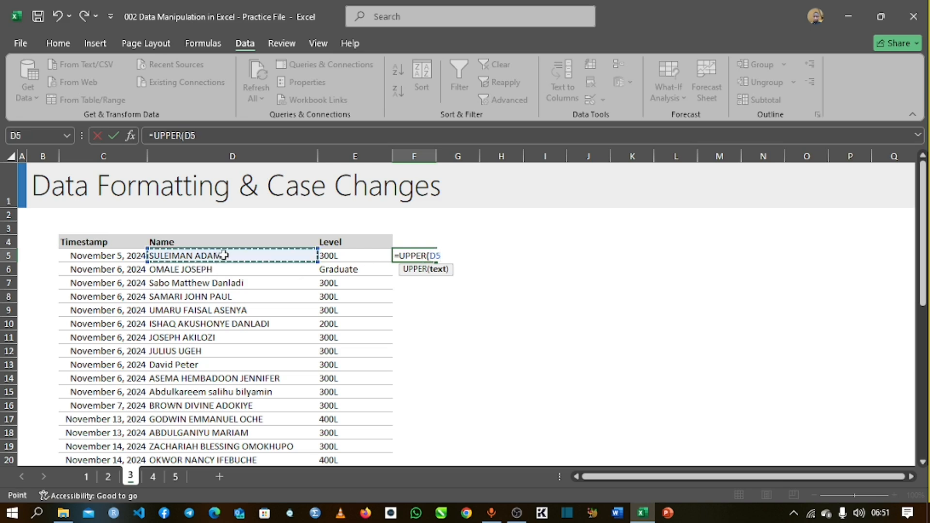
type(")")
key("Return")
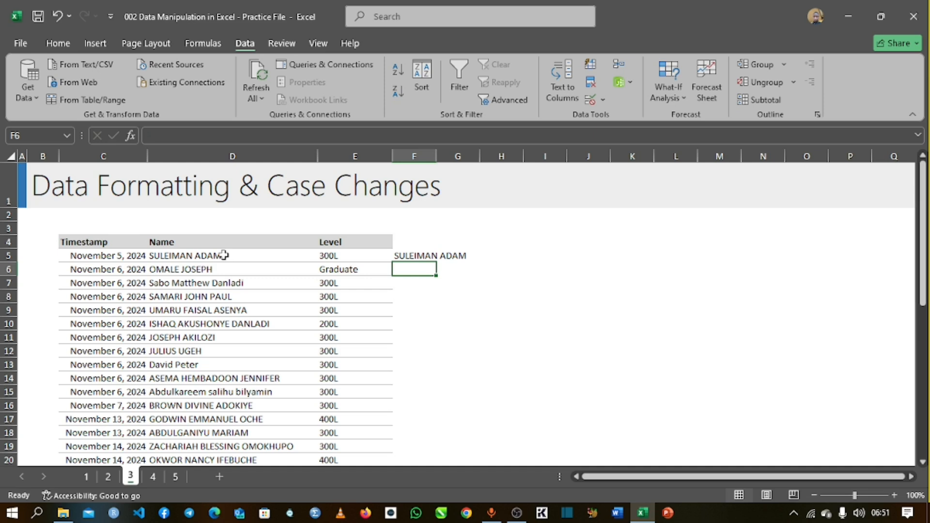
Fill the UPPER formula from F5 down column F to the last record.
left_click(406, 254)
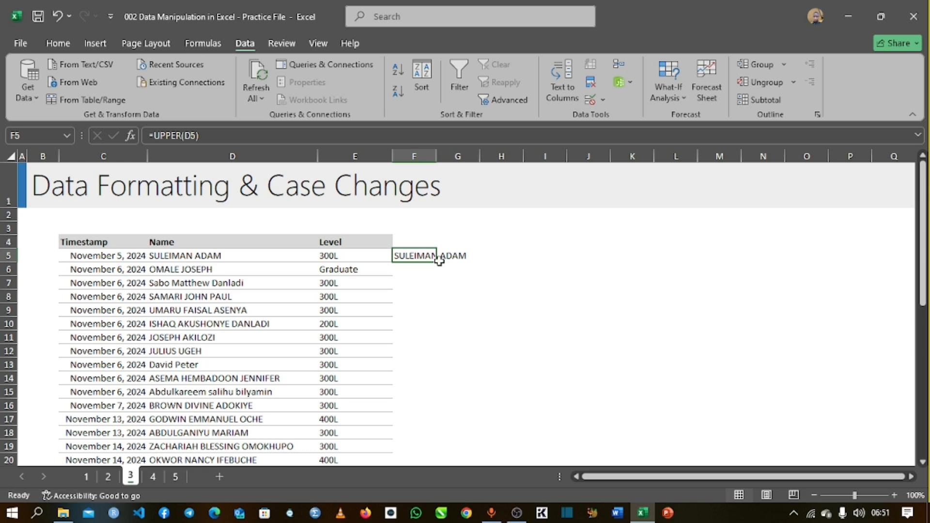
left_click_drag(437, 262, 437, 262)
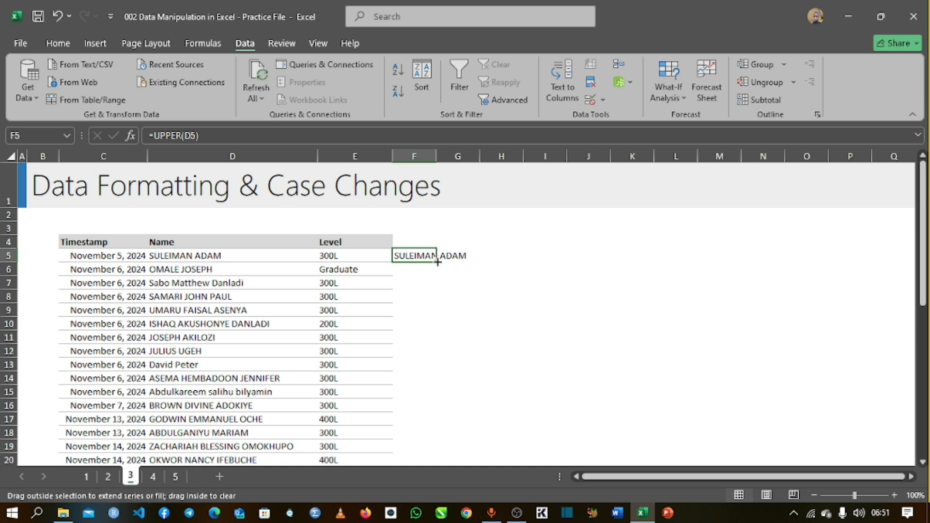
double_click(437, 262)
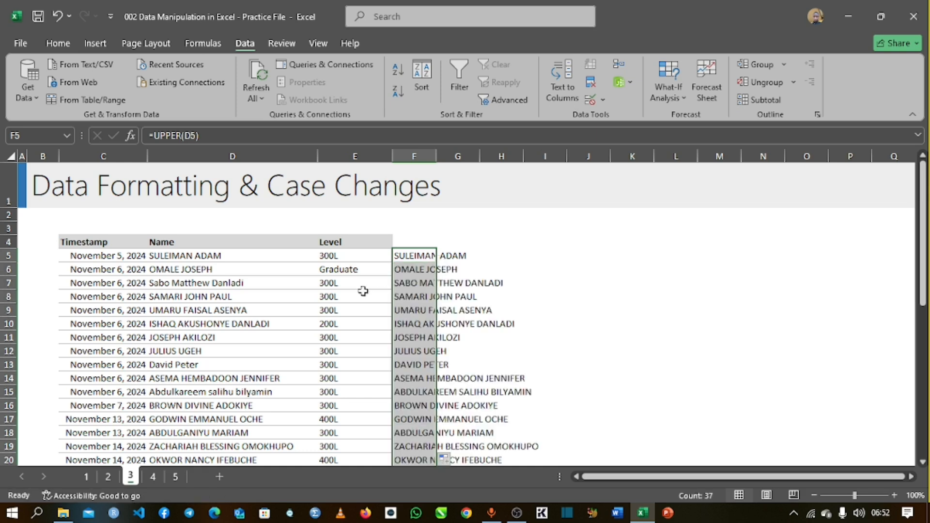
Compare the original names in column D with their uppercase versions in column F, including rows 7 and 15.
left_click(208, 285)
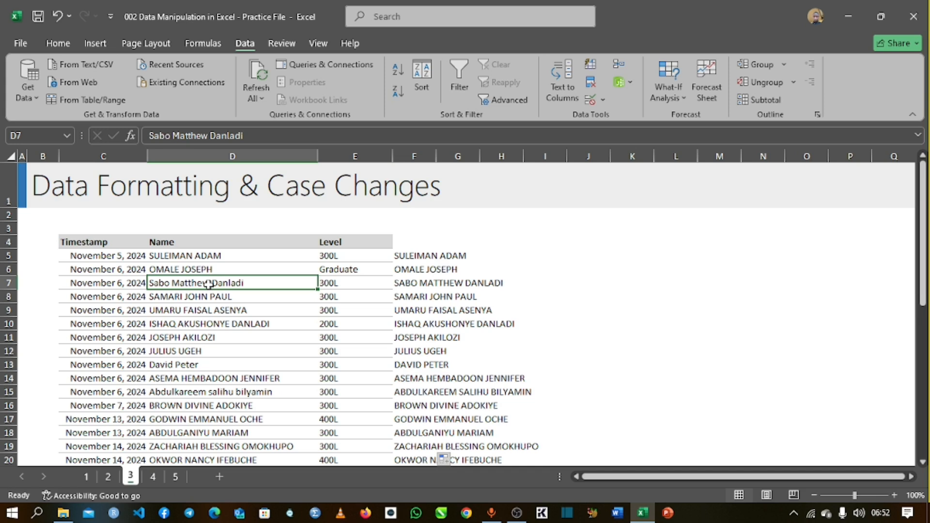
left_click(451, 284)
scroll(431, 296, "down", 1)
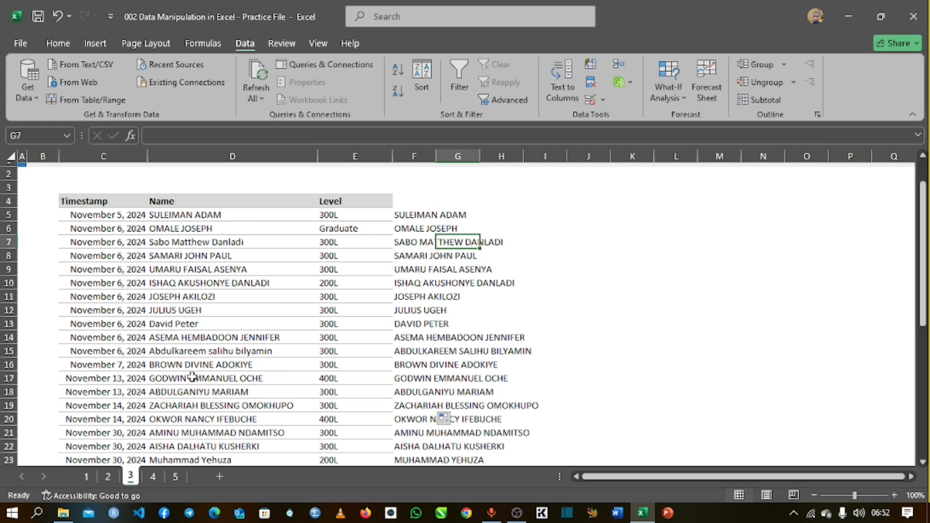
scroll(184, 355, "down", 1)
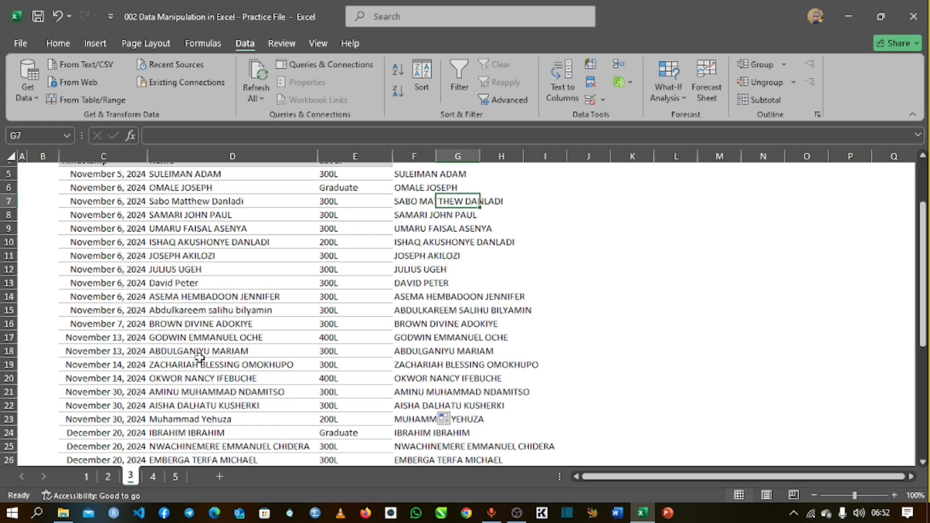
left_click(207, 312)
left_click(433, 310)
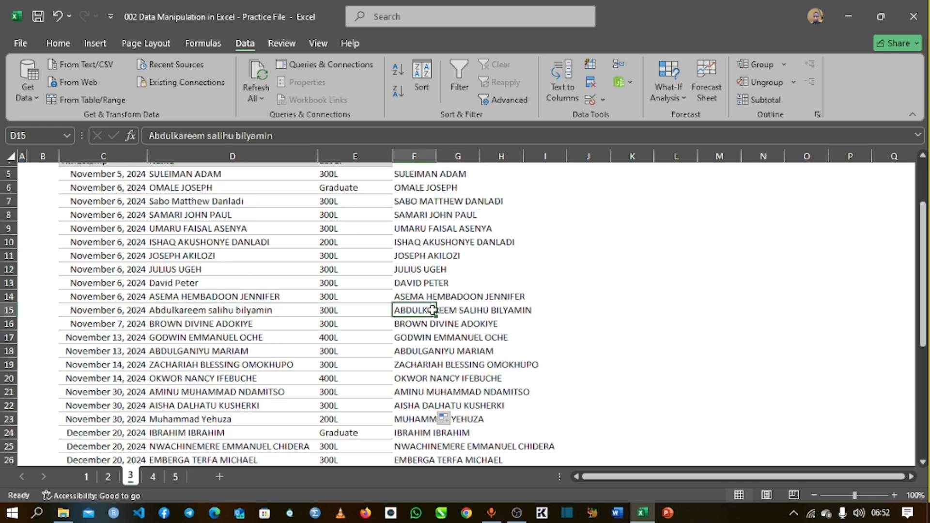
scroll(432, 310, "up", 2)
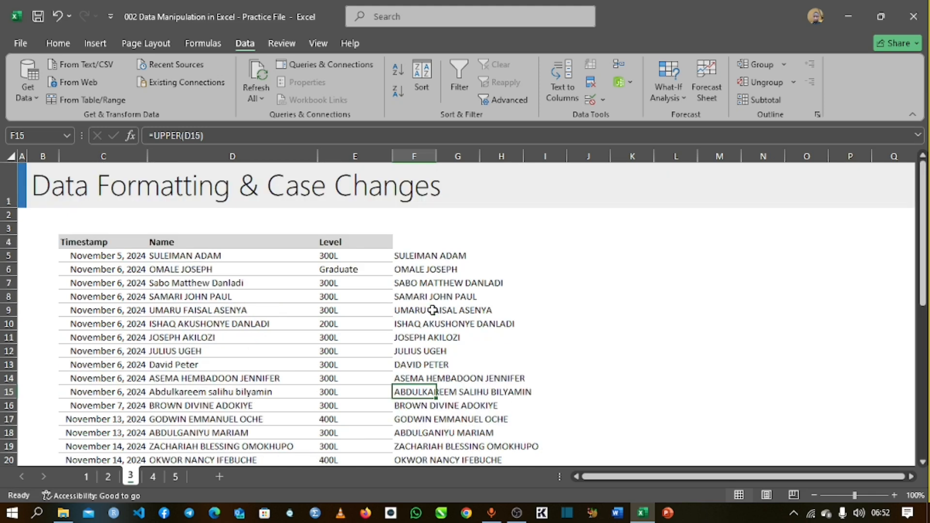
Convert the name in D5 to proper case in cell I5 with the formula =PROPER(D5).
left_click(554, 253)
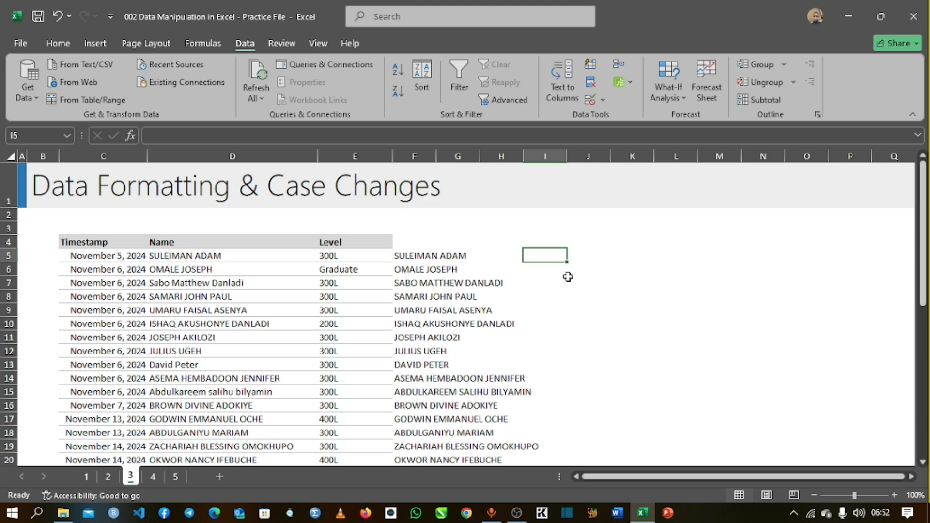
type("=")
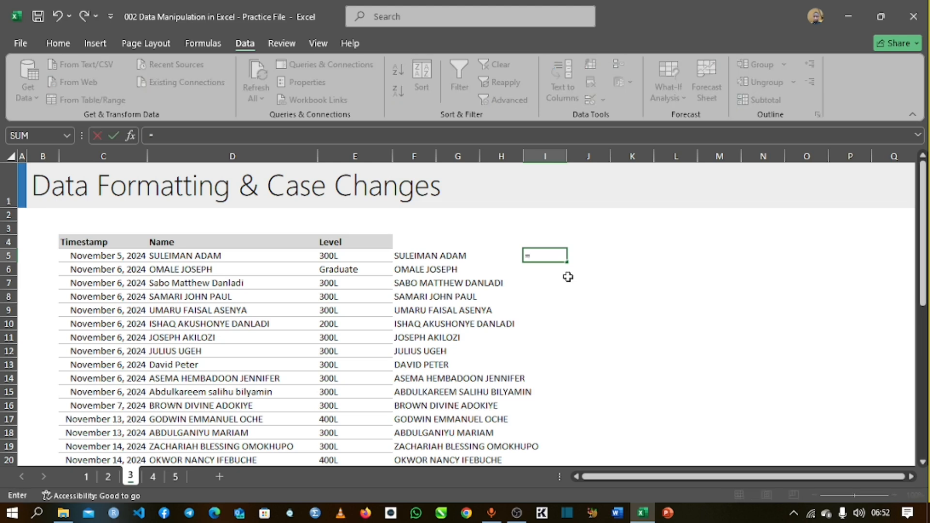
type("P")
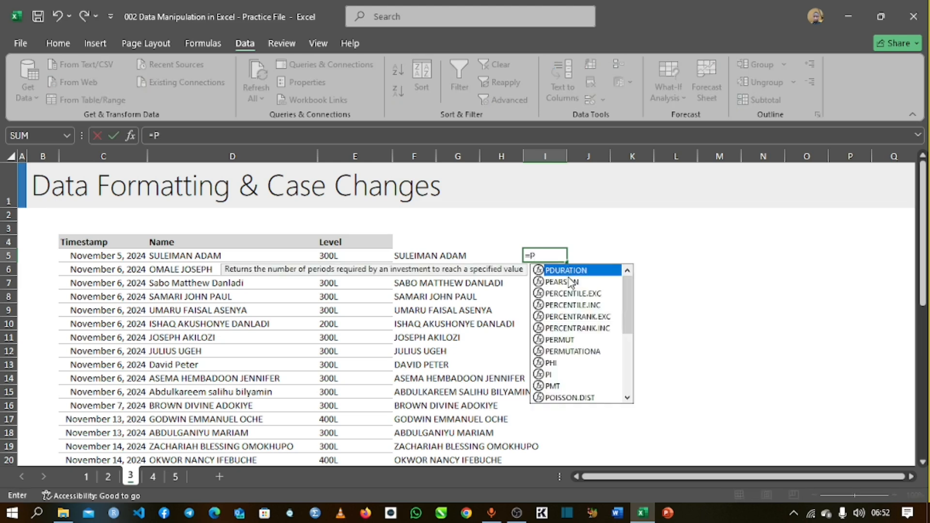
type("ROPER(")
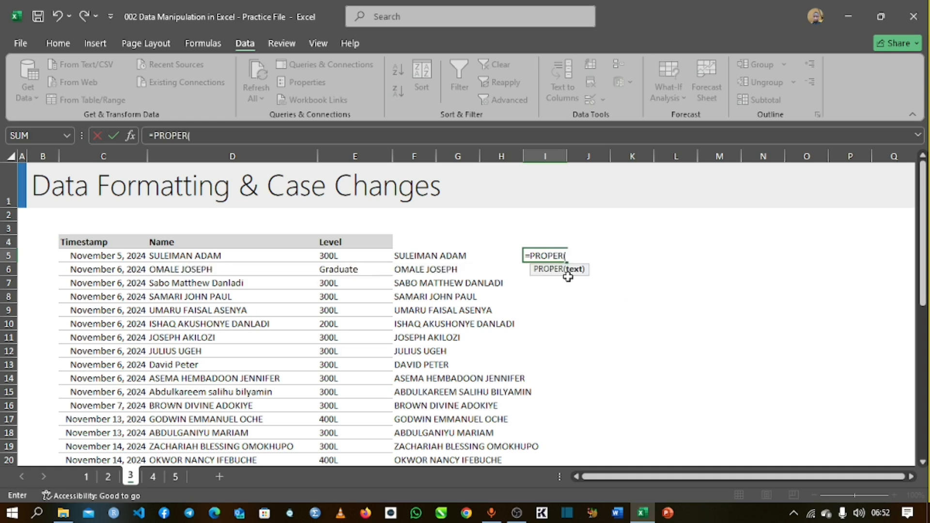
left_click(301, 257)
type(")")
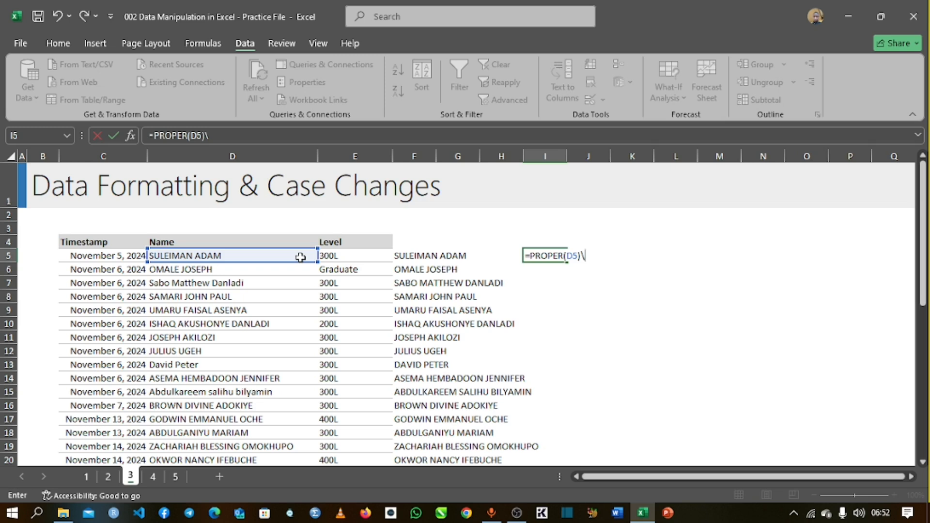
key("Return")
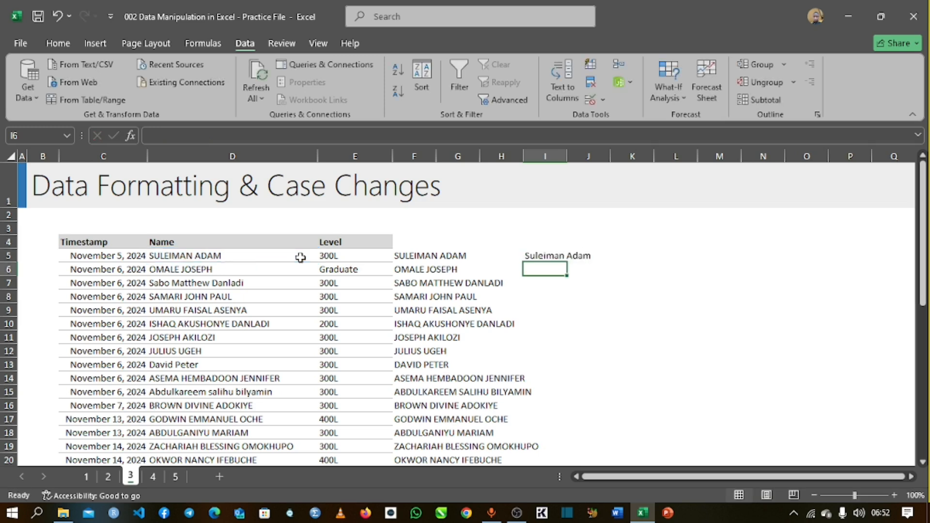
Fill the PROPER formula from I5 down column I through row 41.
left_click(562, 257)
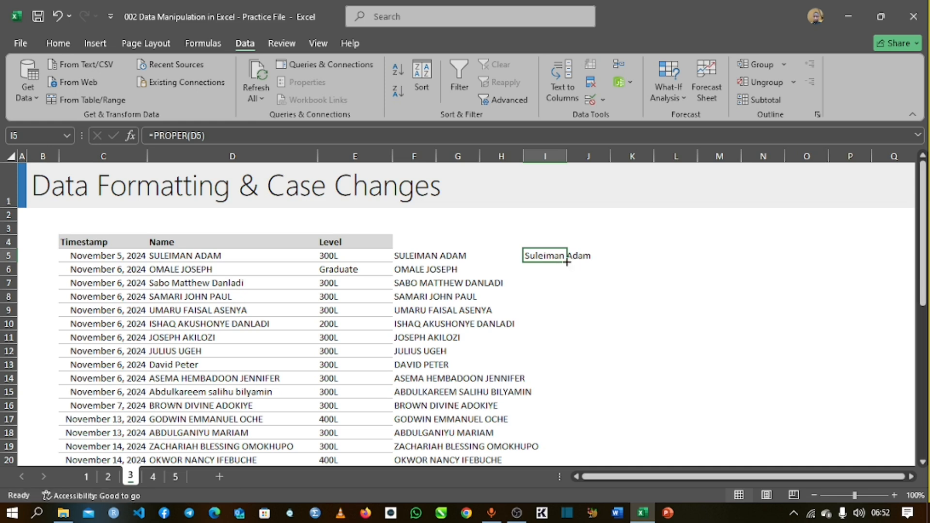
left_click(566, 262)
left_click_drag(565, 261, 552, 328)
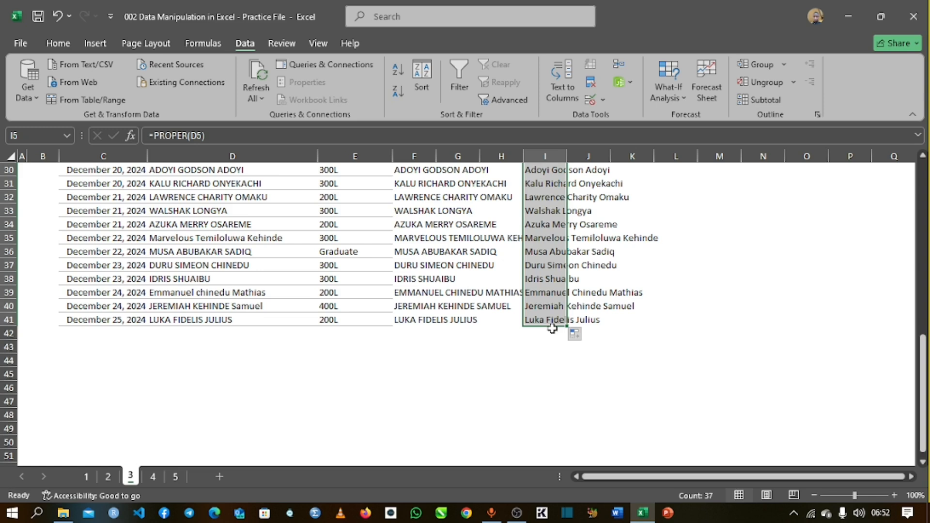
scroll(512, 245, "up", 10)
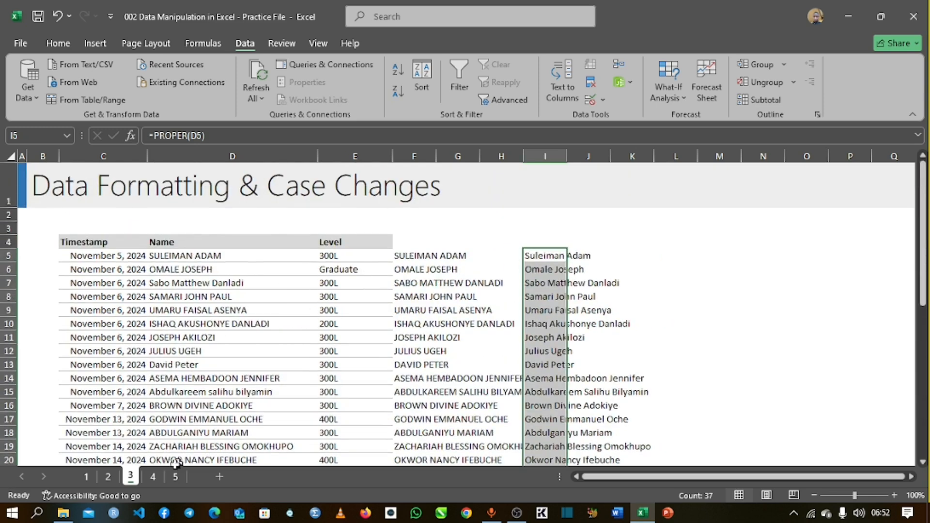
Open sheet 4 and look through the Name, Gender and Status records of the Data Coding table.
left_click(144, 476)
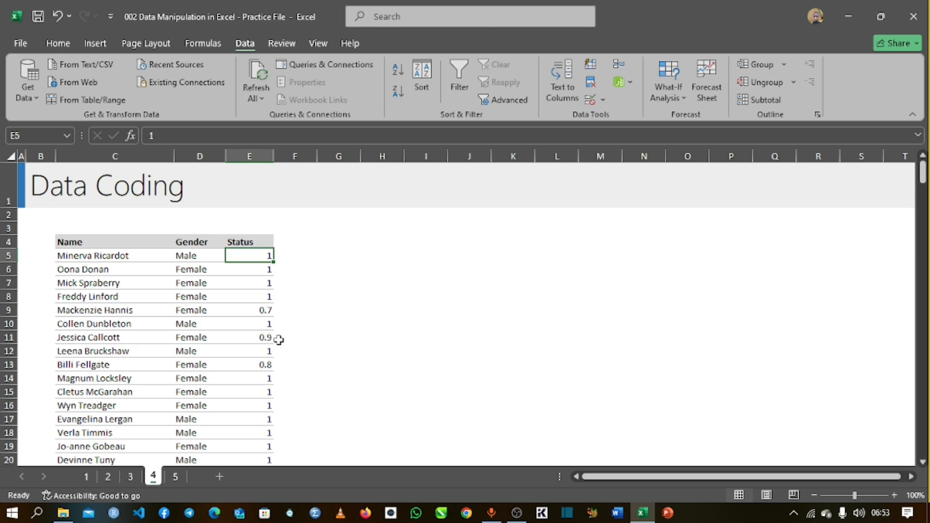
scroll(279, 340, "down", 7)
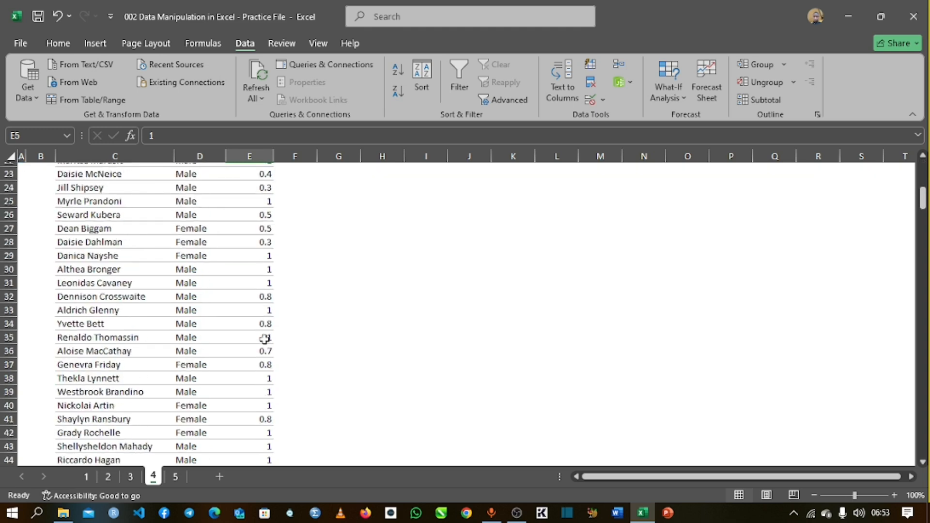
scroll(265, 339, "down", 10)
scroll(265, 339, "down", 13)
scroll(264, 340, "down", 5)
scroll(264, 341, "up", 16)
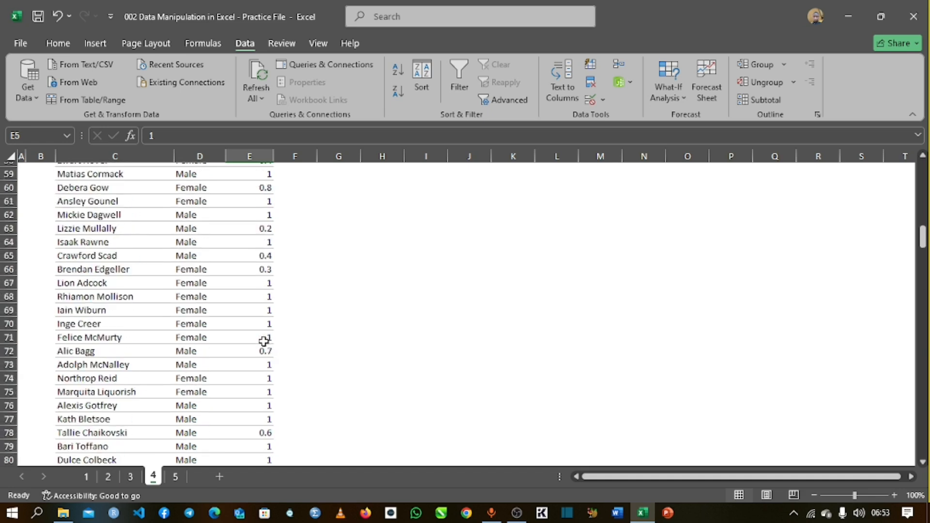
scroll(264, 340, "up", 20)
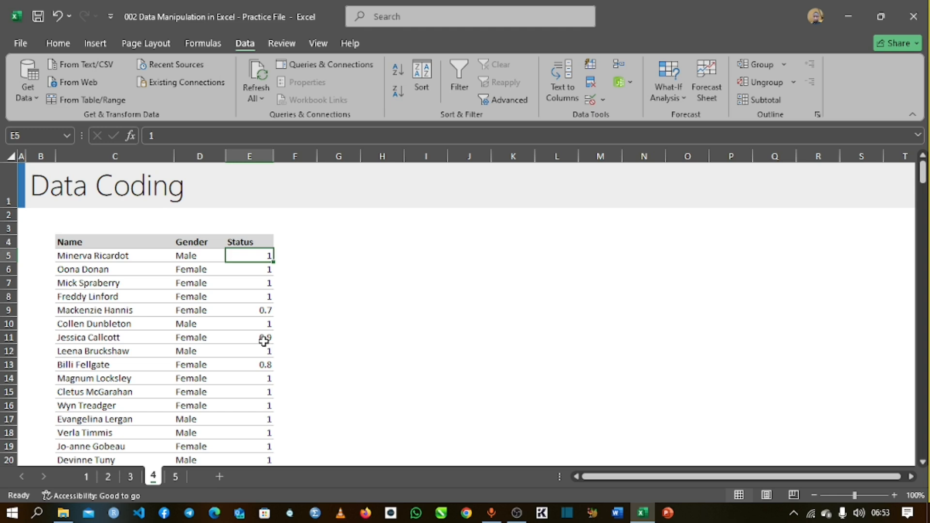
Code the status value for row 5 in cell F5 with the formula =IF(E5=1,"Full Time","Part Time").
left_click(294, 255)
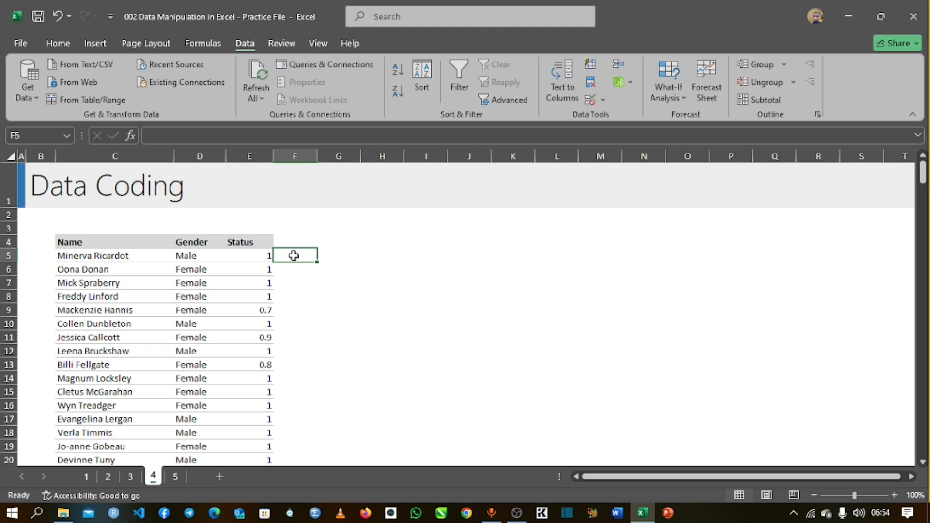
type("=")
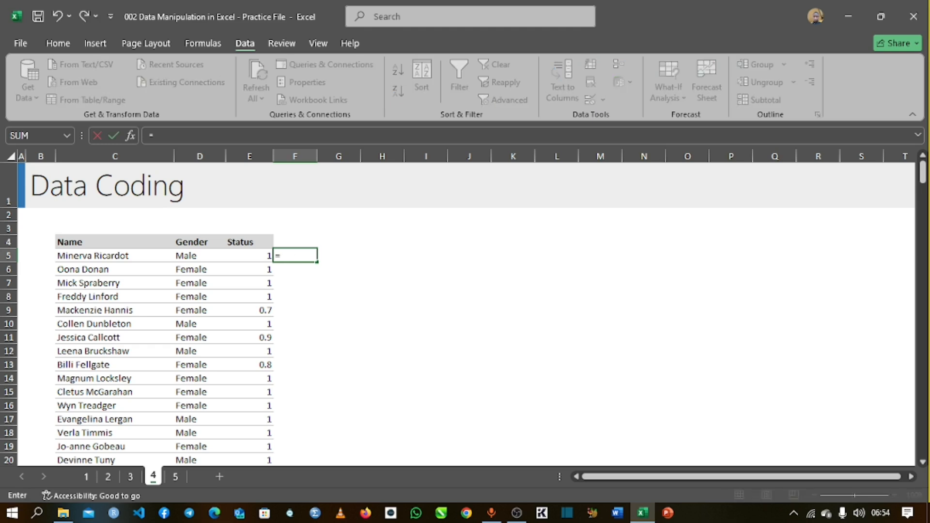
type("IF(")
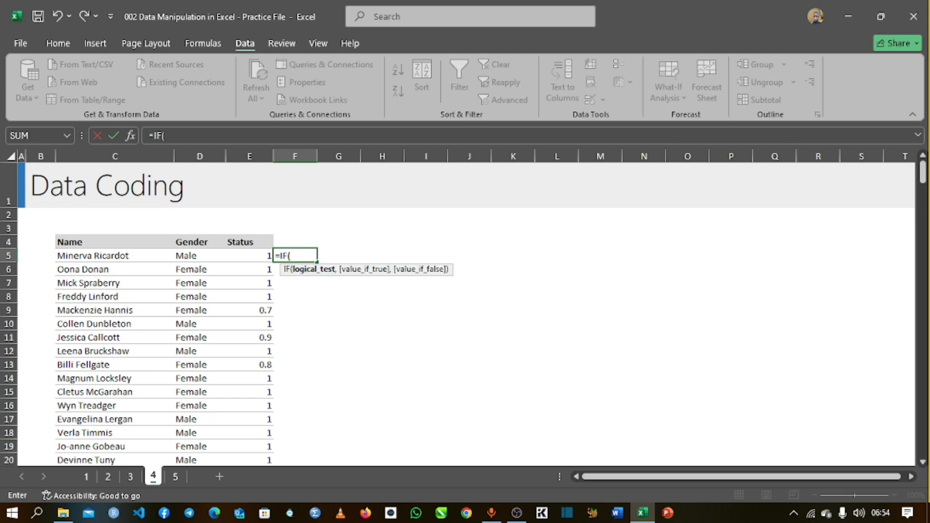
left_click(262, 256)
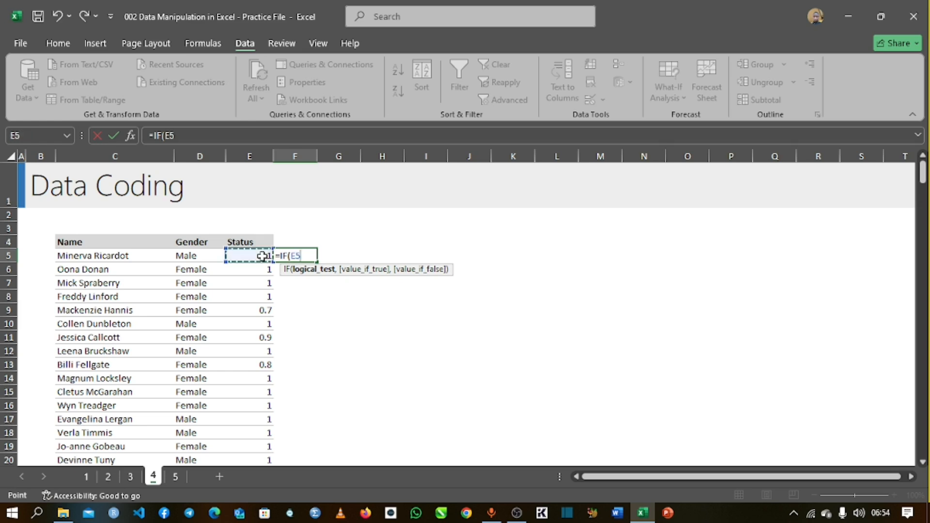
type("=1")
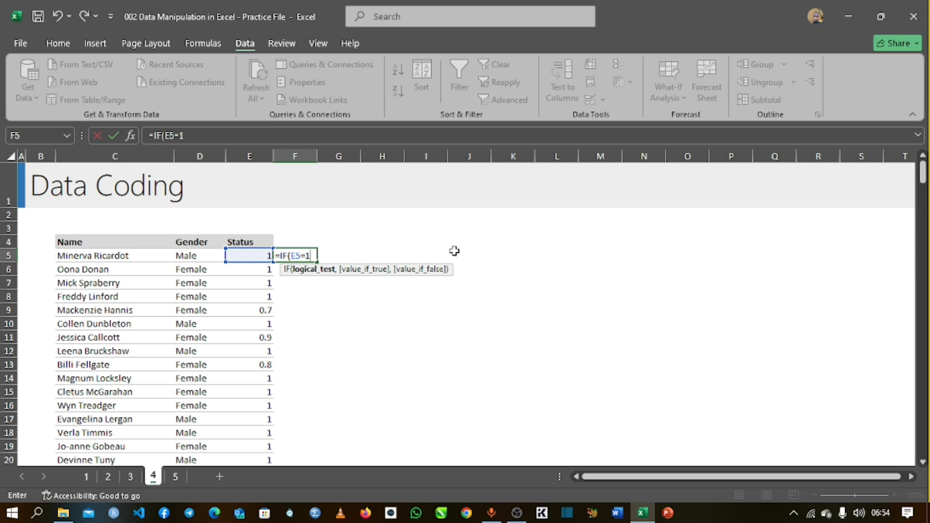
type(",")
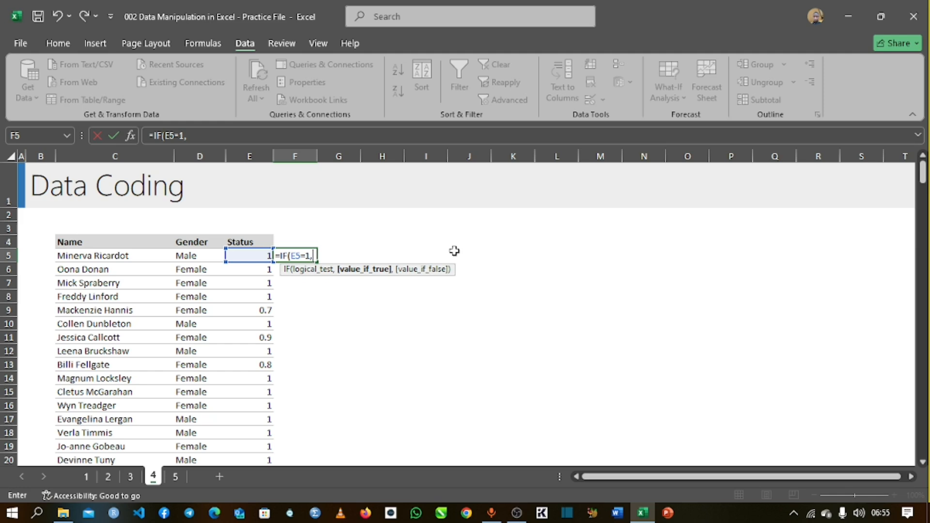
type("\"")
key("Return")
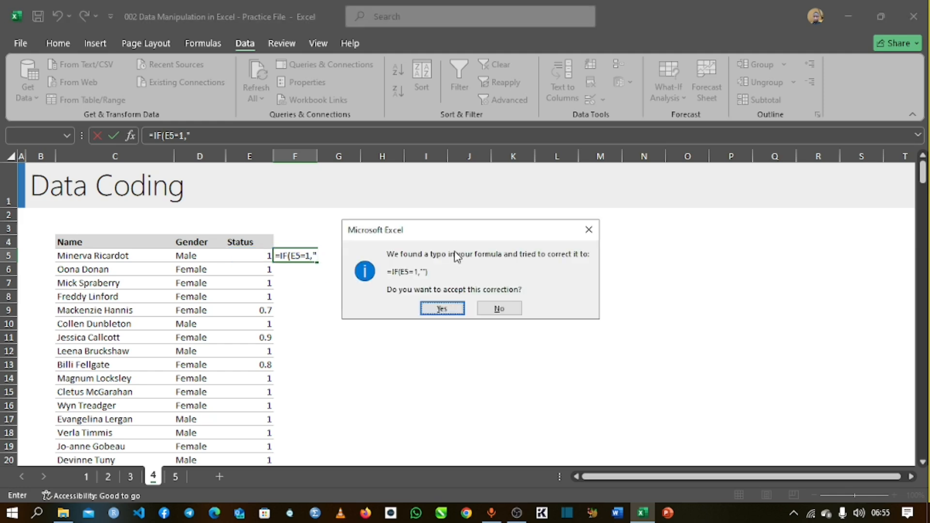
left_click(588, 229)
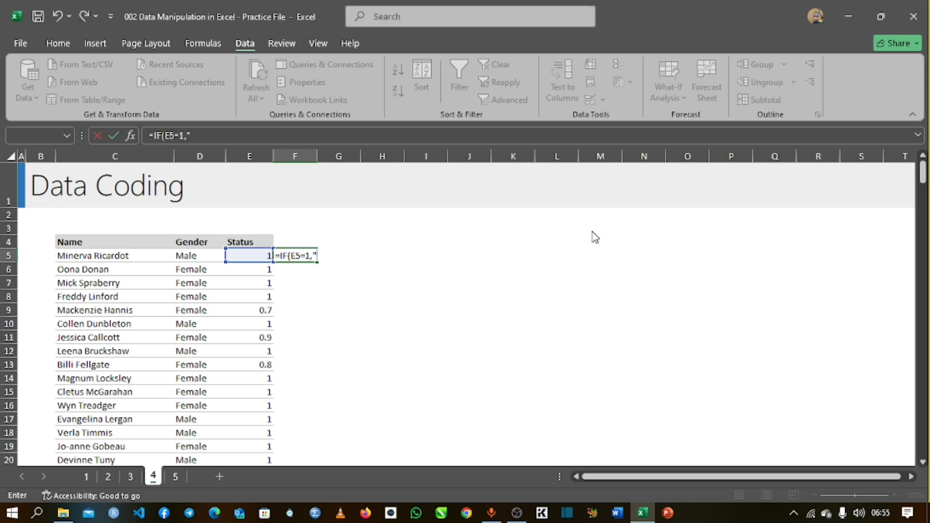
left_click(635, 208)
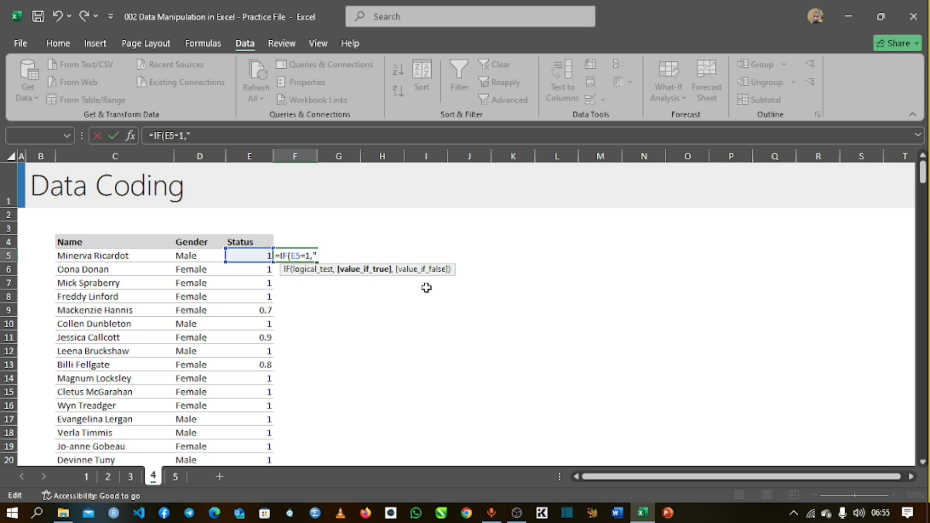
type("Full Time")
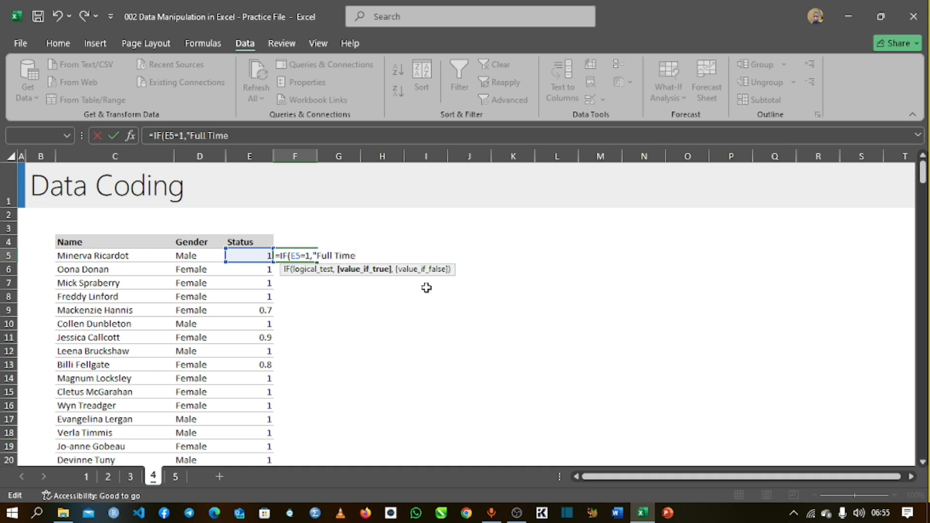
type("\",")
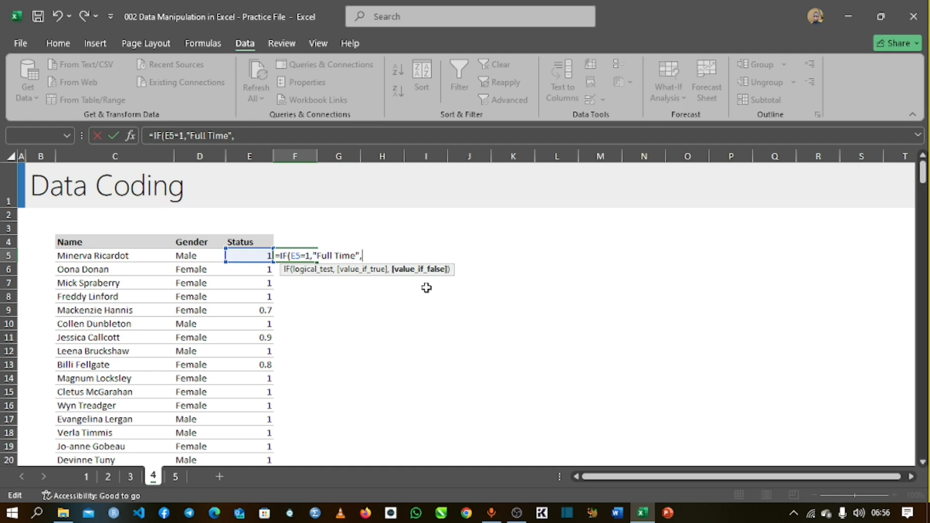
type("\"Part Time\")")
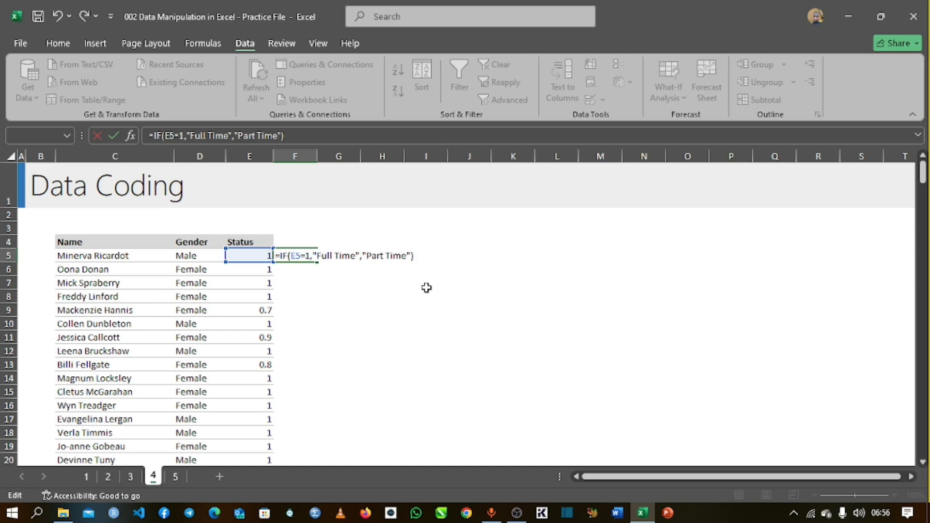
key("Return")
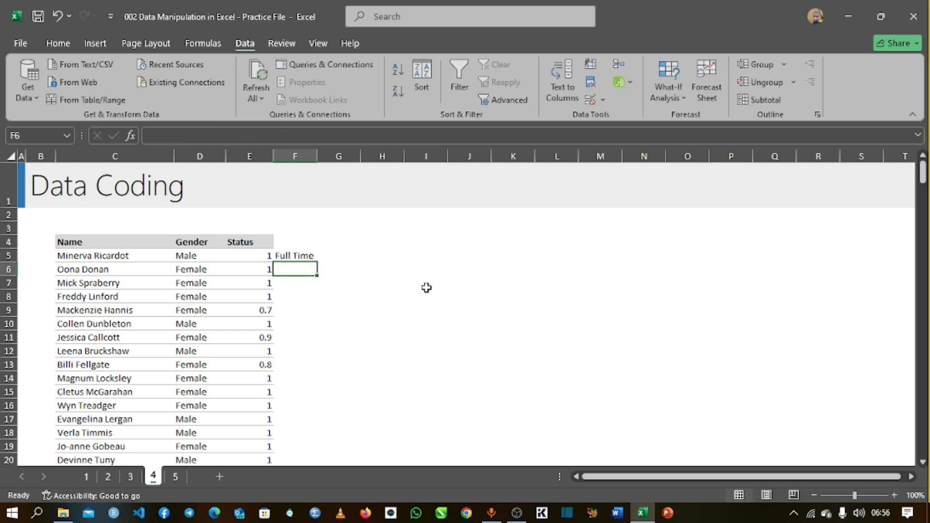
Fill the IF formula from F5 down column F for all records and review the coded statuses.
left_click(303, 255)
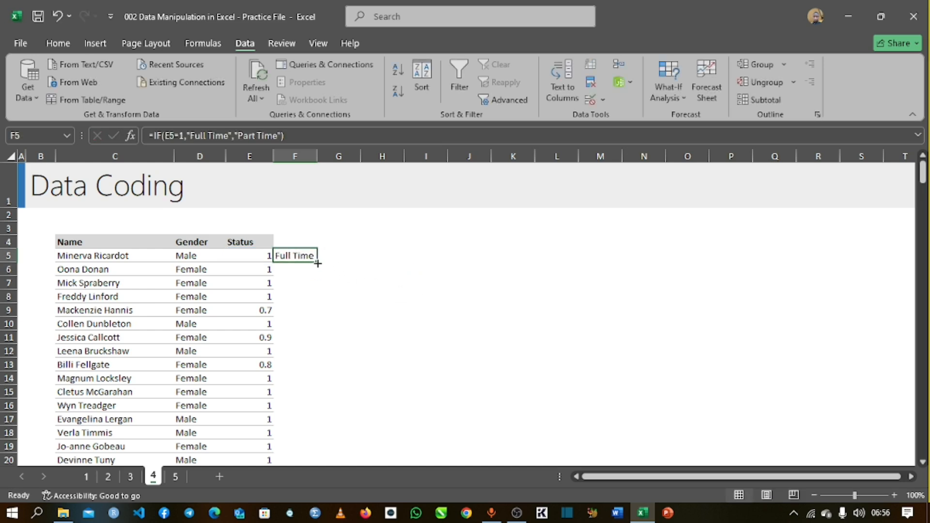
double_click(318, 262)
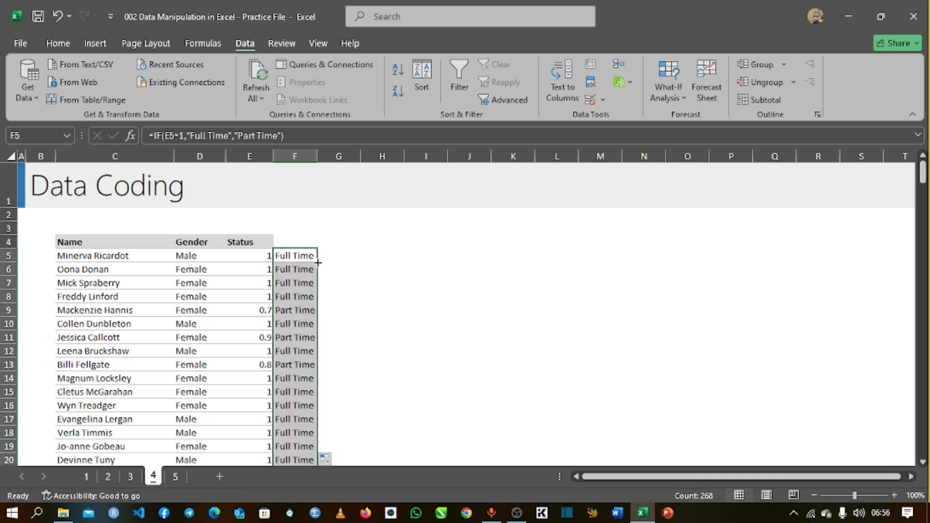
scroll(318, 262, "down", 5)
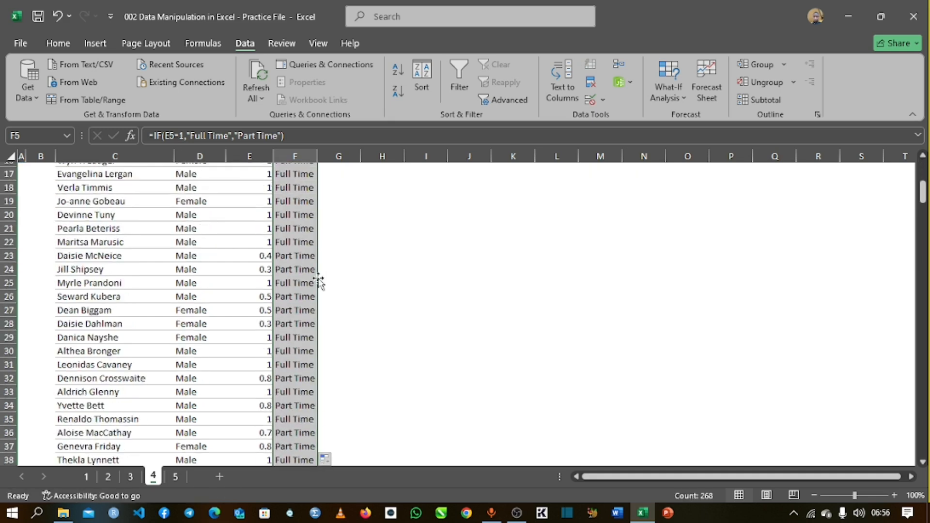
scroll(318, 281, "up", 5)
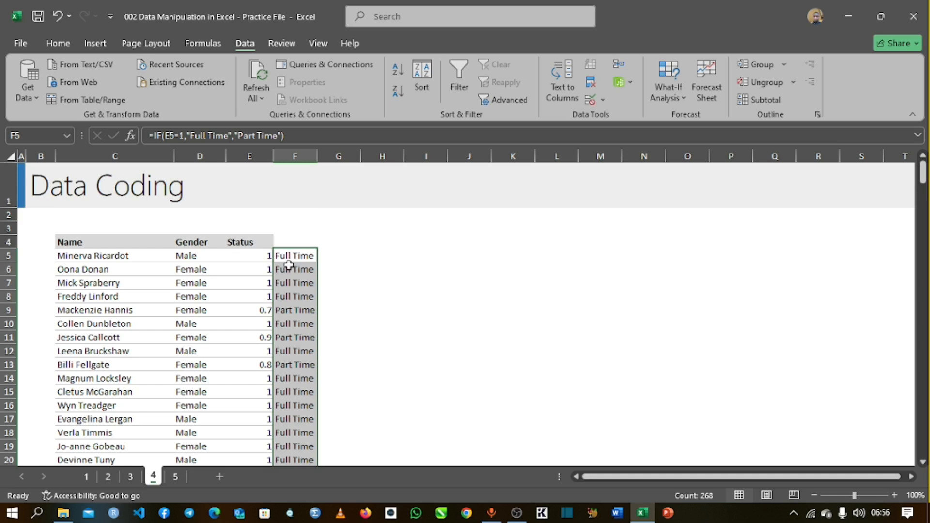
scroll(286, 274, "down", 6)
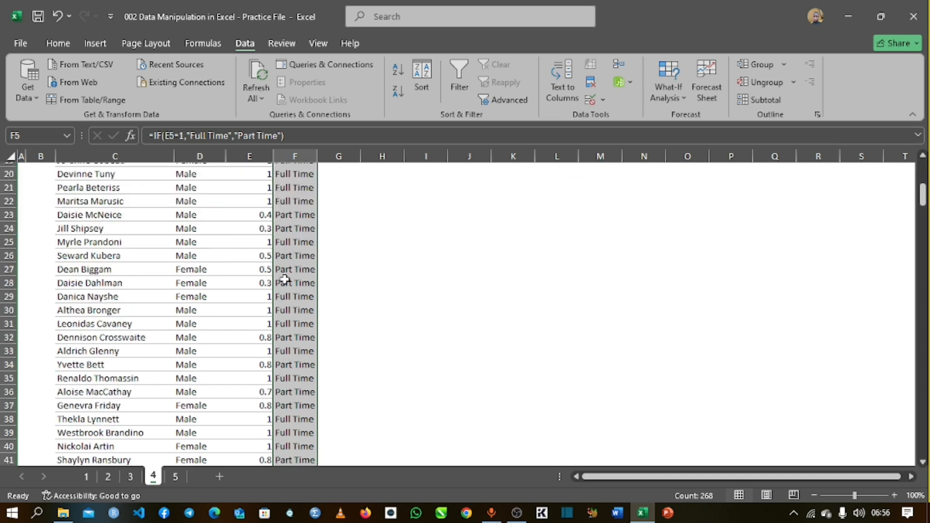
scroll(285, 280, "up", 6)
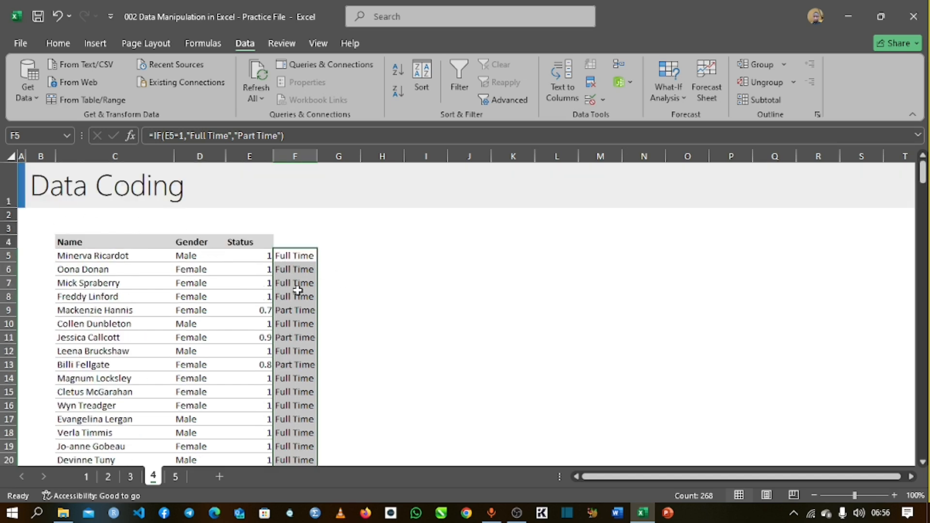
Replace the IF formulas in column F with their values by copying and pasting values in place, and check F5 and F7.
right_click(298, 290)
left_click(337, 149)
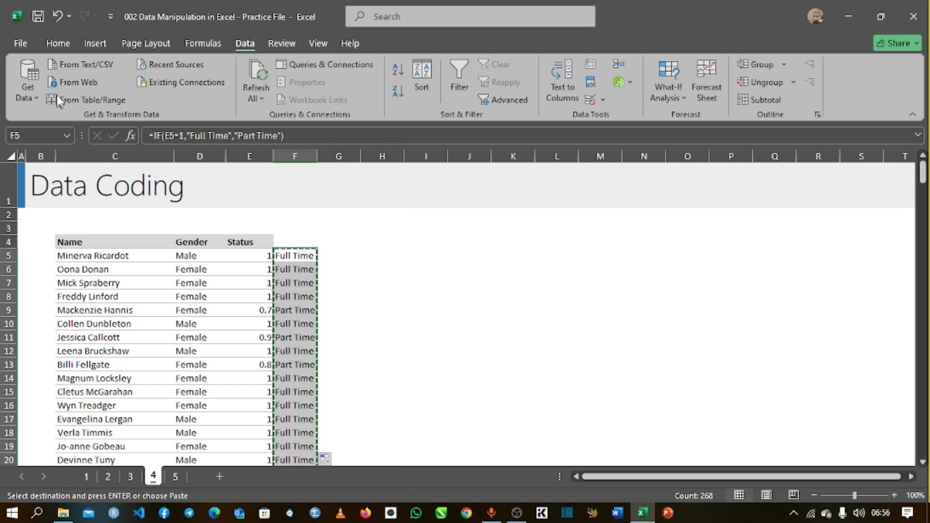
left_click(57, 43)
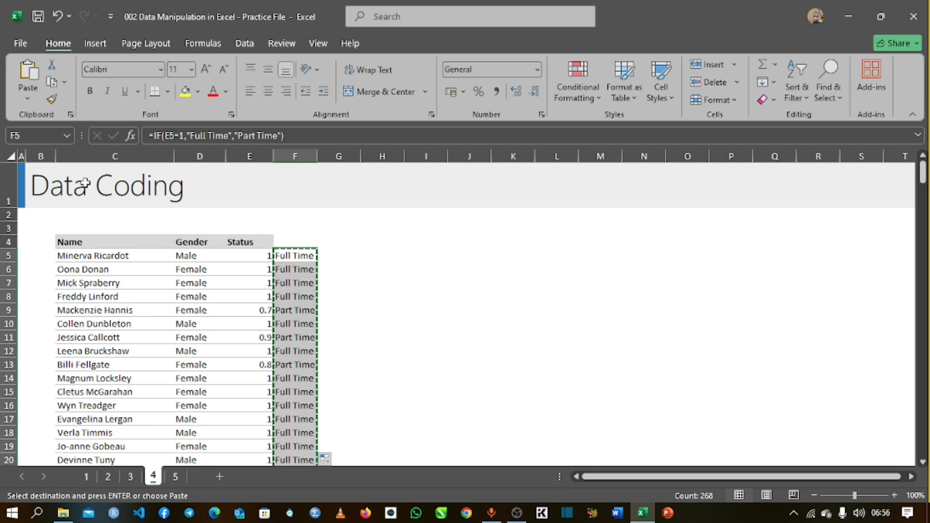
left_click(25, 104)
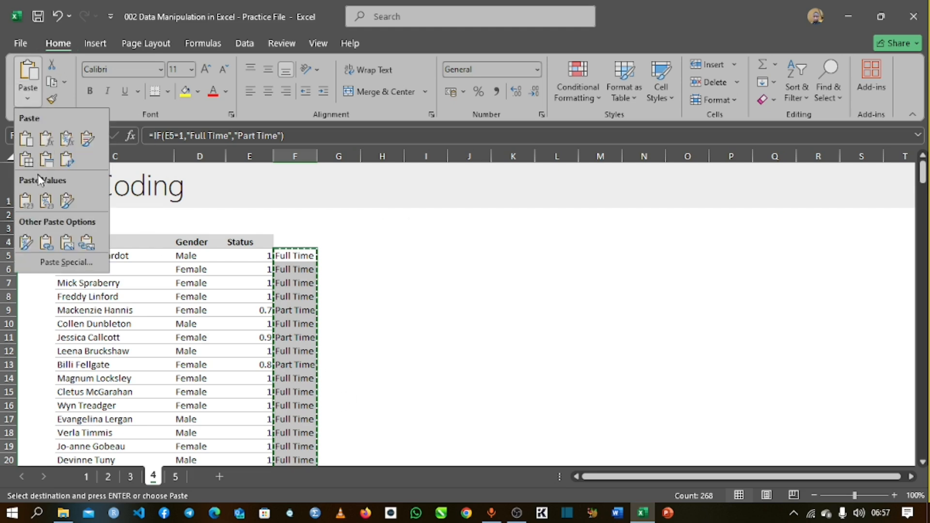
left_click(23, 201)
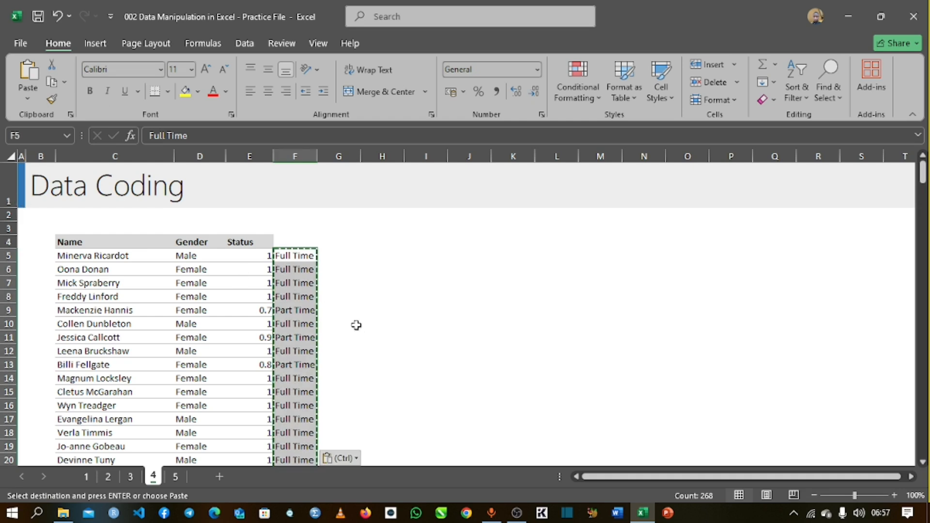
left_click(377, 325)
left_click(296, 255)
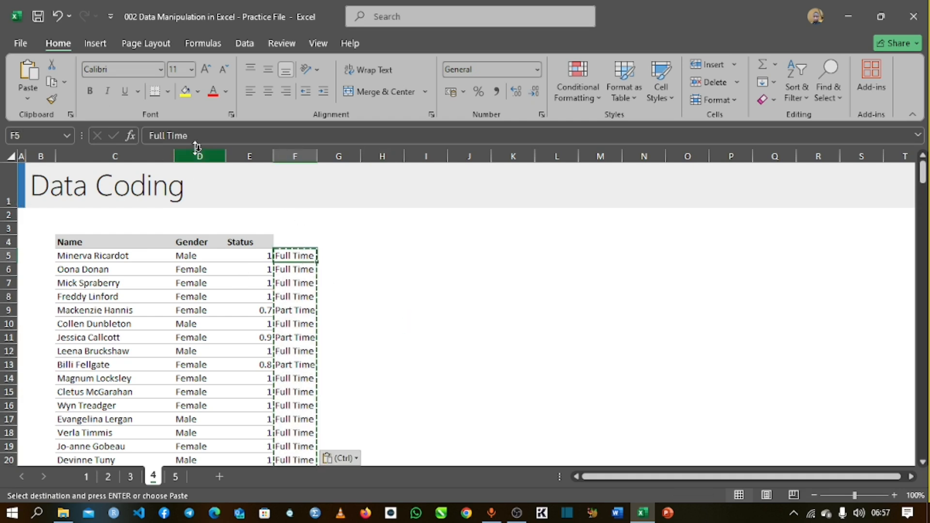
left_click(295, 289)
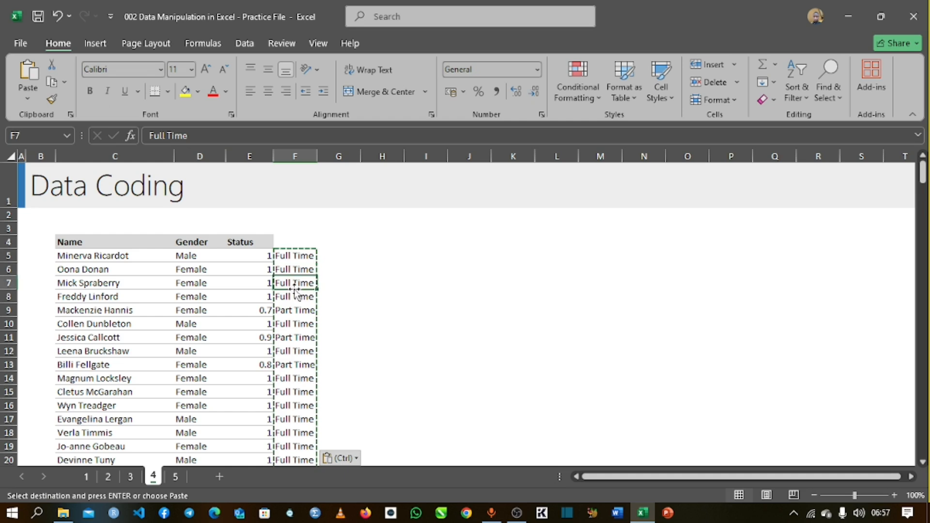
Examine the Male and Female entries in the Gender column, from D5 down to D18.
left_click(295, 242)
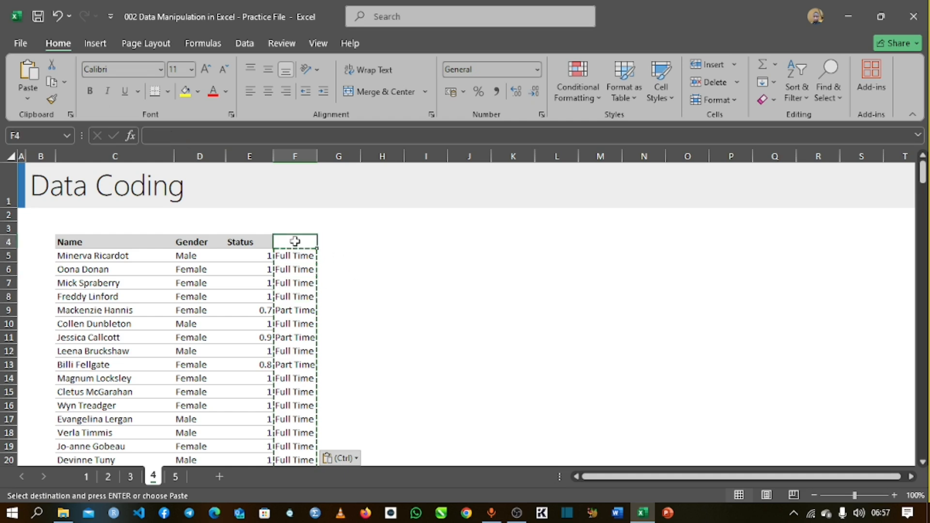
left_click_drag(196, 255, 207, 391)
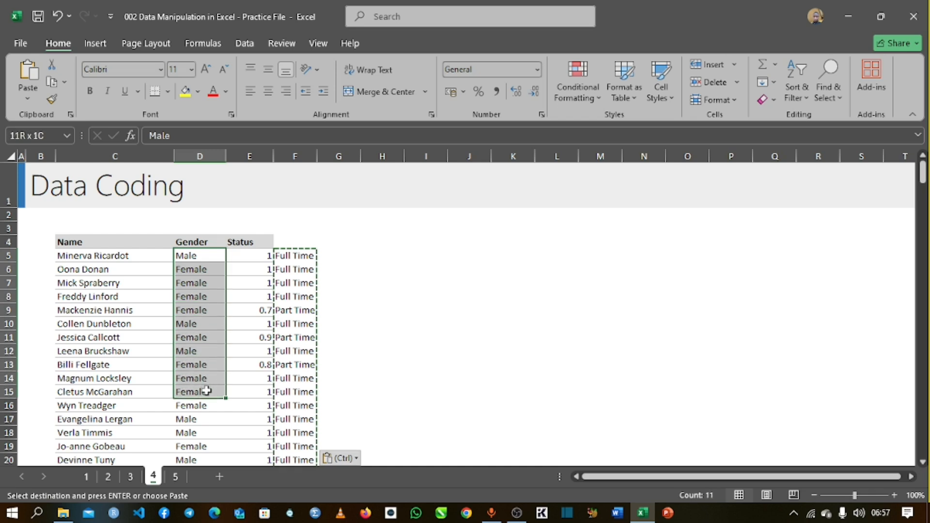
left_click_drag(421, 240, 407, 360)
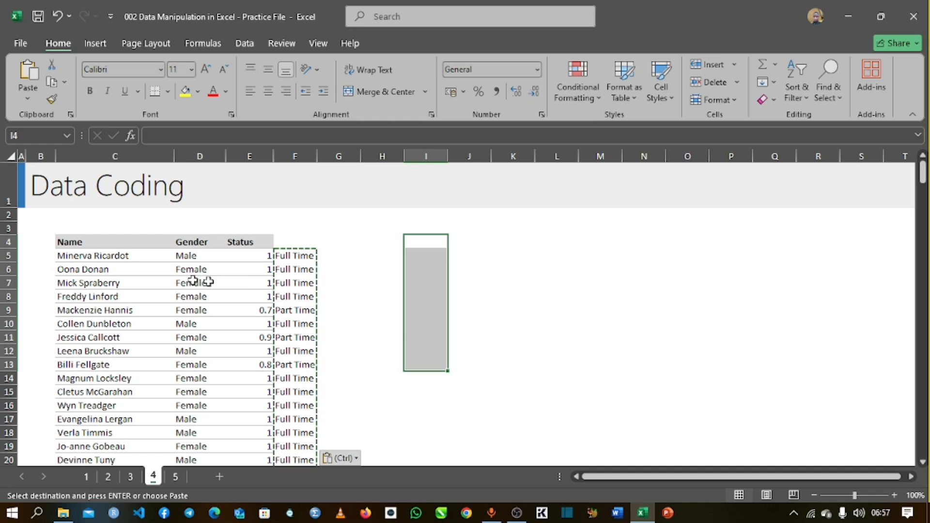
left_click_drag(201, 256, 202, 317)
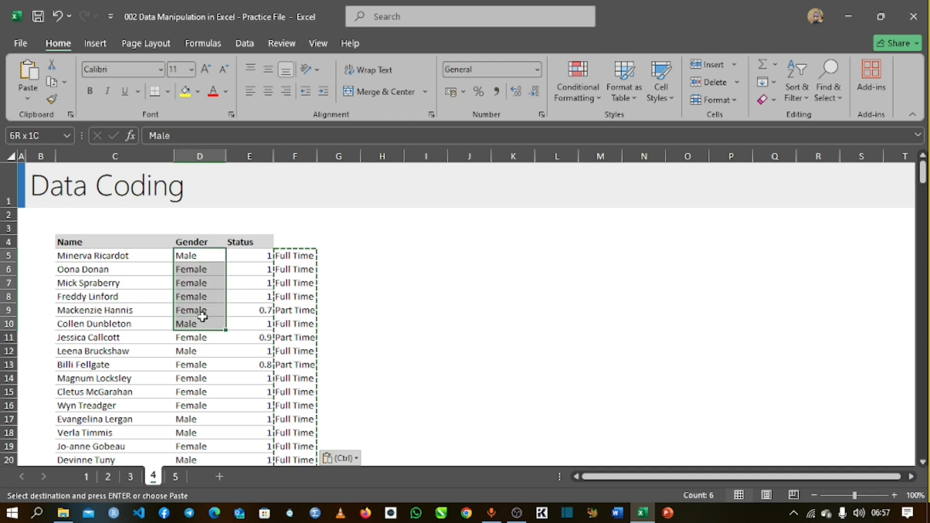
left_click_drag(203, 318, 202, 317)
left_click(204, 255)
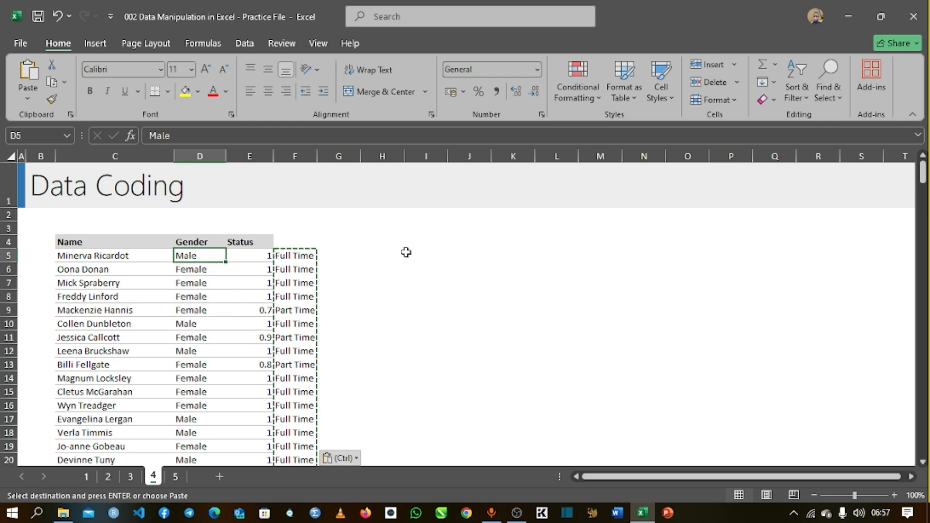
left_click(374, 246)
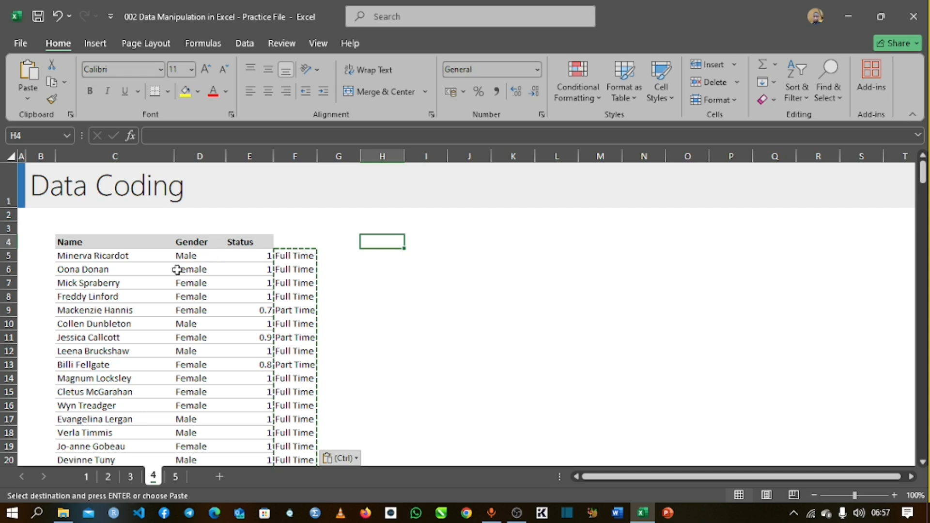
left_click_drag(189, 252, 199, 433)
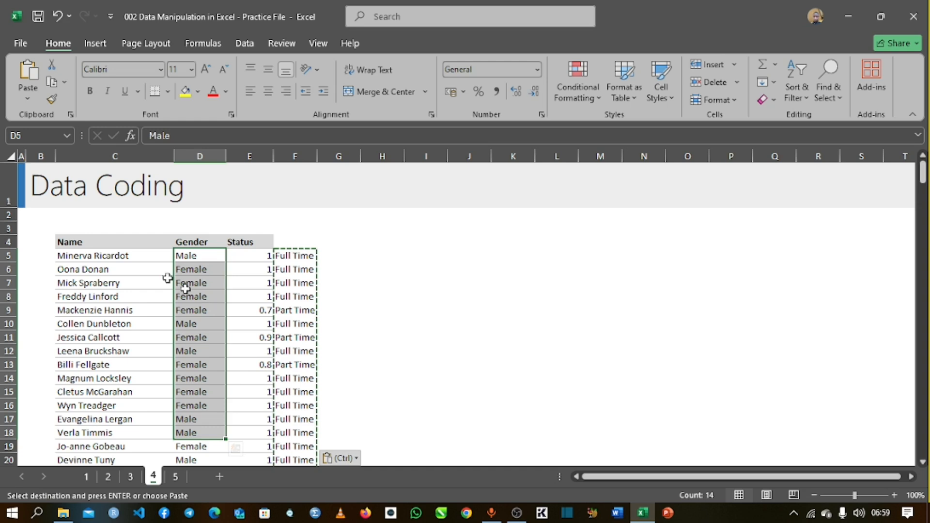
Replace every Female entry on the Data Coding sheet with the code 2 using Find and Replace.
left_click(198, 271)
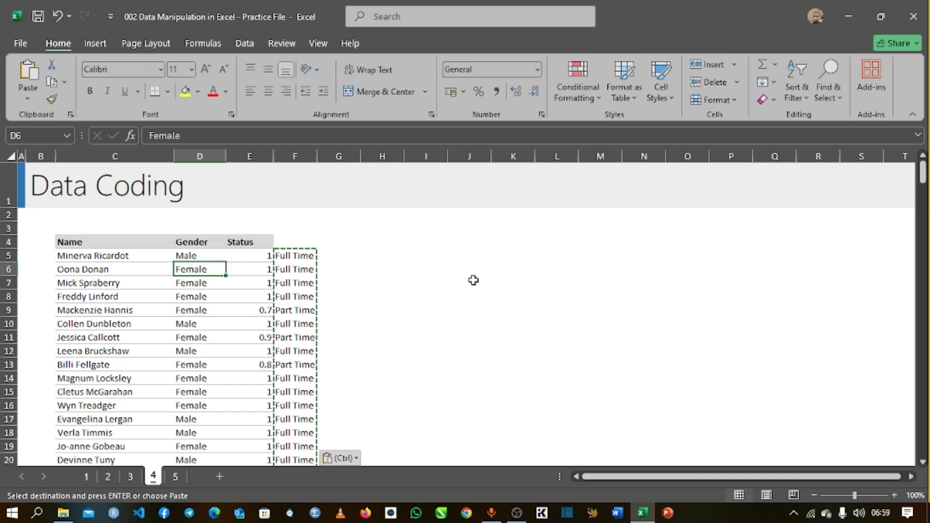
key("ctrl+h")
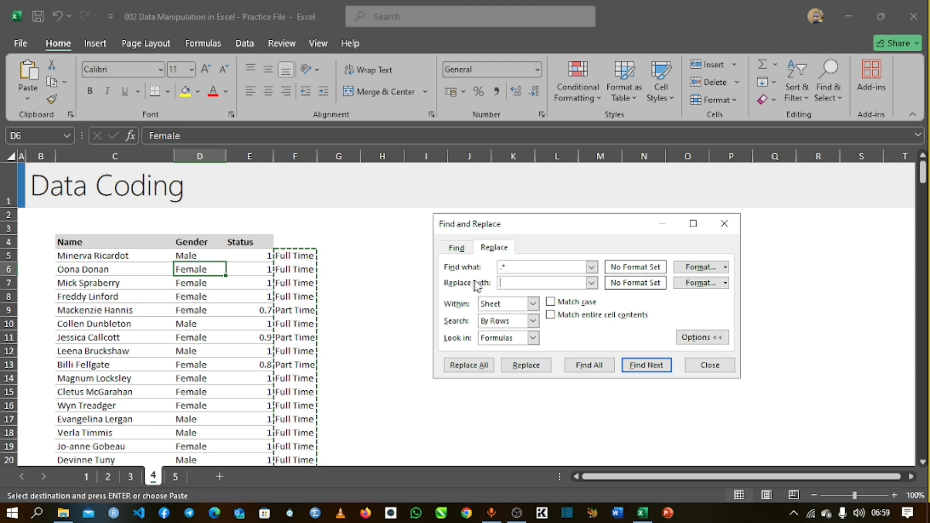
left_click_drag(518, 268, 460, 272)
type("Female")
left_click(503, 283)
type("2")
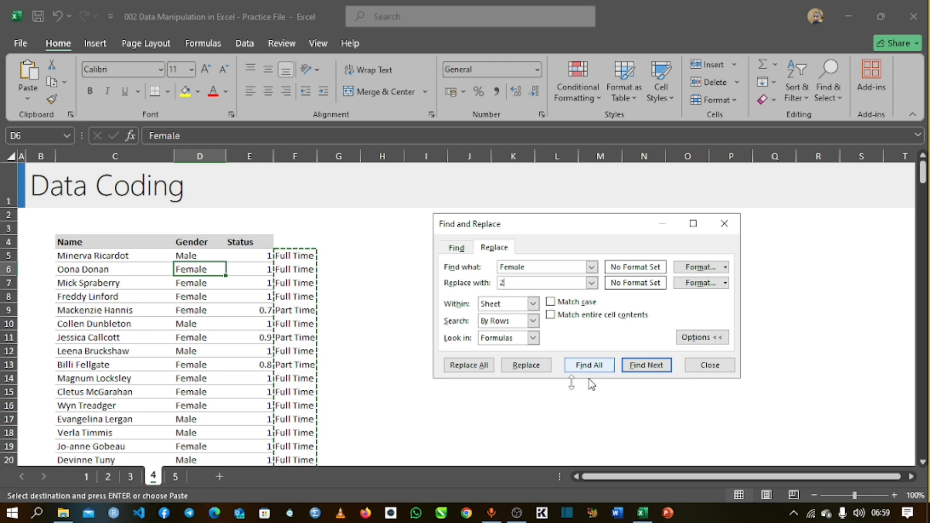
left_click(469, 365)
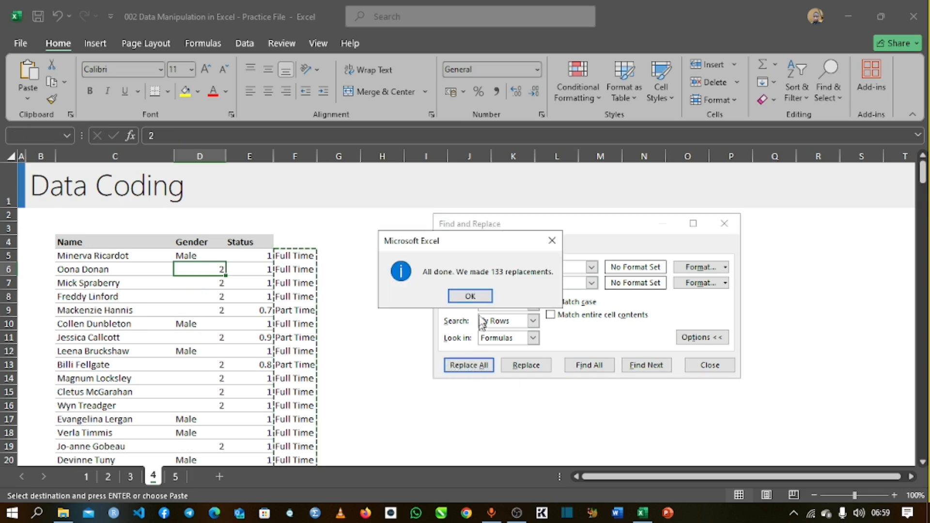
left_click(470, 296)
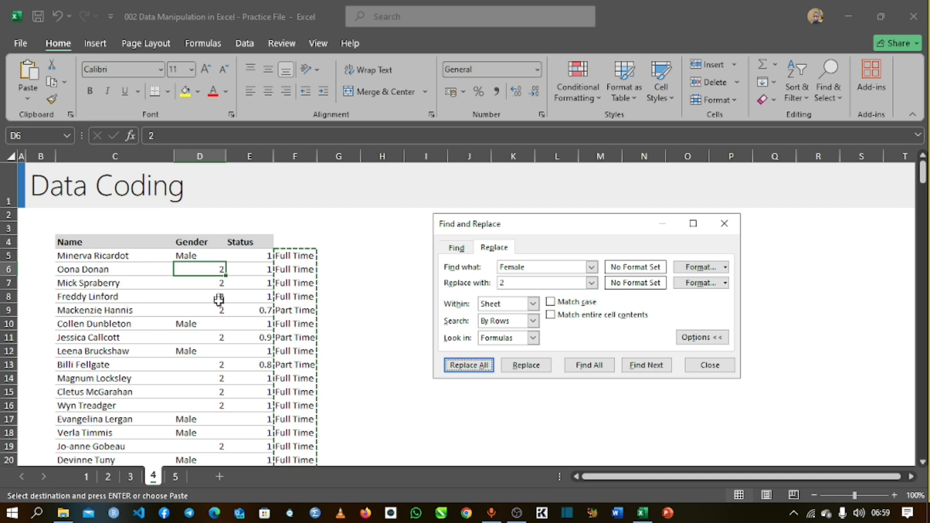
Replace every Male entry on the sheet with the code 1 and review the coded Gender column.
double_click(555, 267)
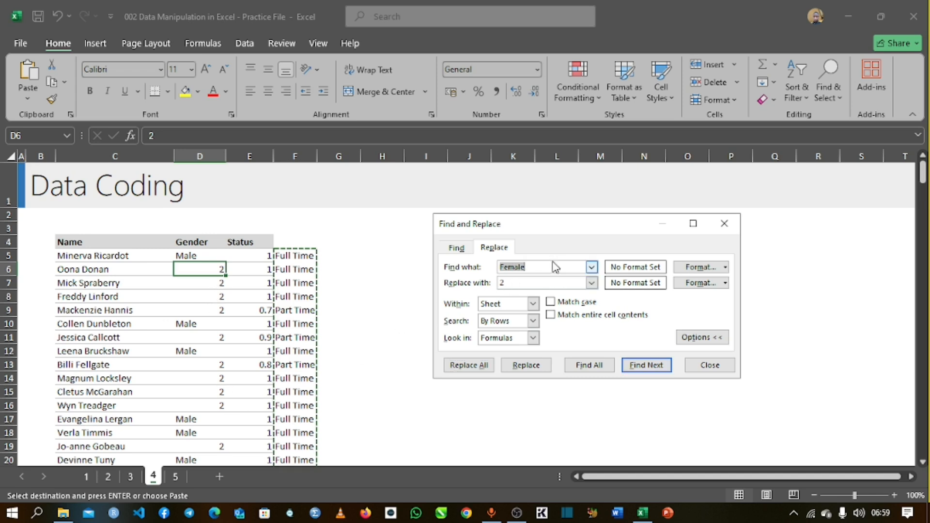
type("male")
key("BackSpace")
key("BackSpace")
key("BackSpace")
key("BackSpace")
type("Male")
left_click(526, 282)
key("BackSpace")
type("1")
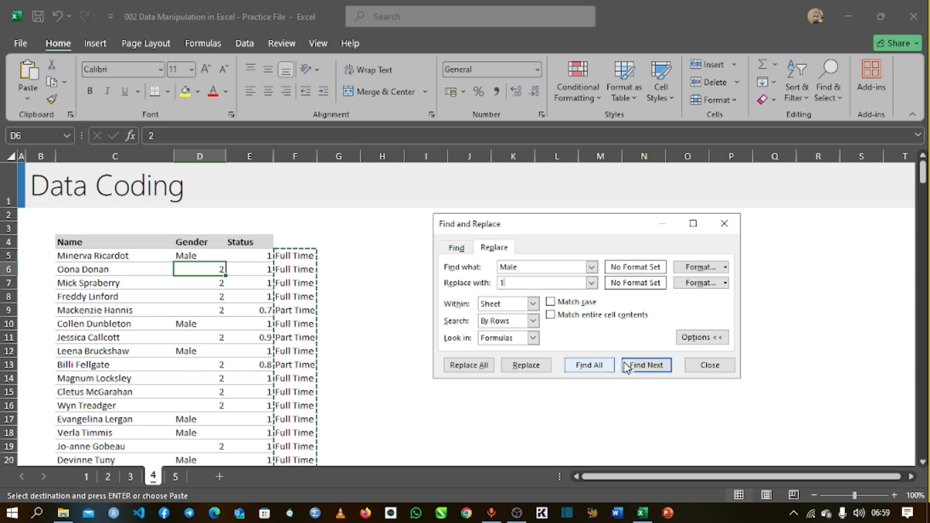
left_click(478, 367)
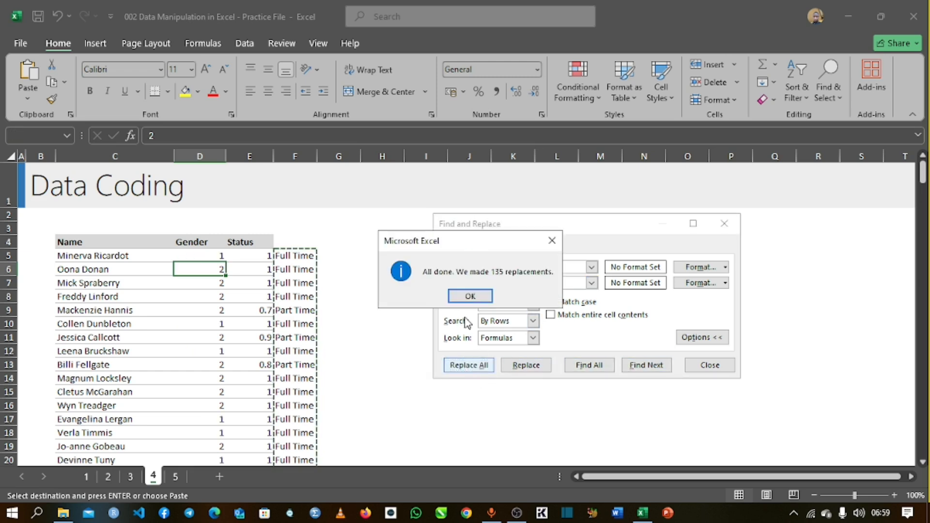
left_click(471, 298)
scroll(239, 280, "down", 7)
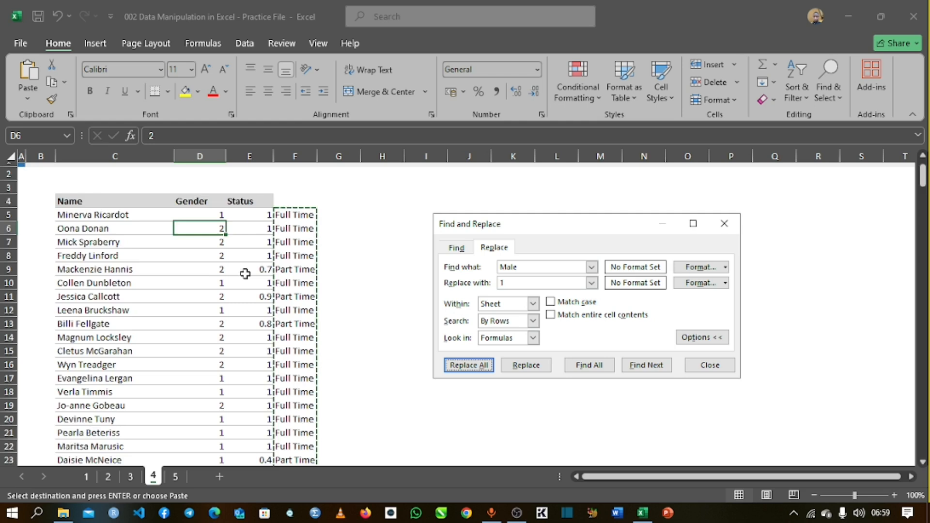
scroll(239, 281, "up", 7)
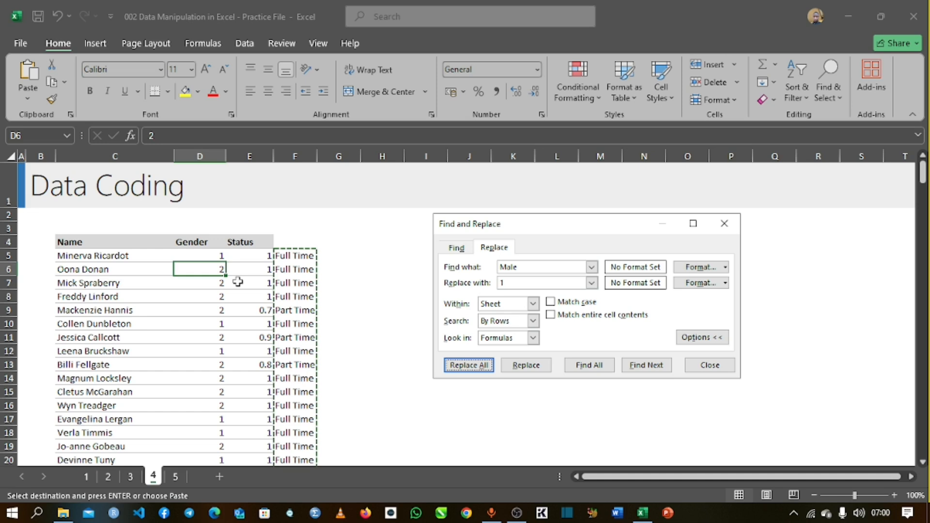
Go to cell E5 under Full Name on sheet 5 and close the Find and Replace dialog.
left_click(175, 477)
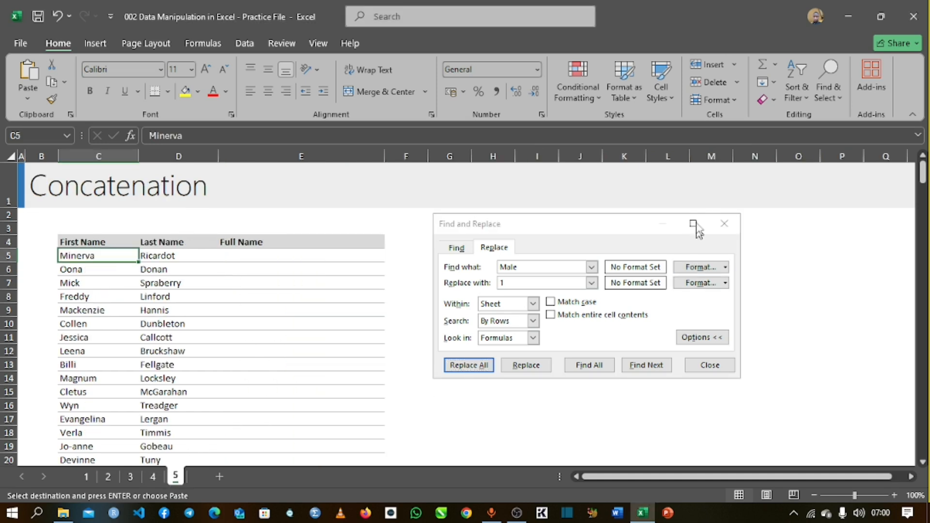
left_click(723, 224)
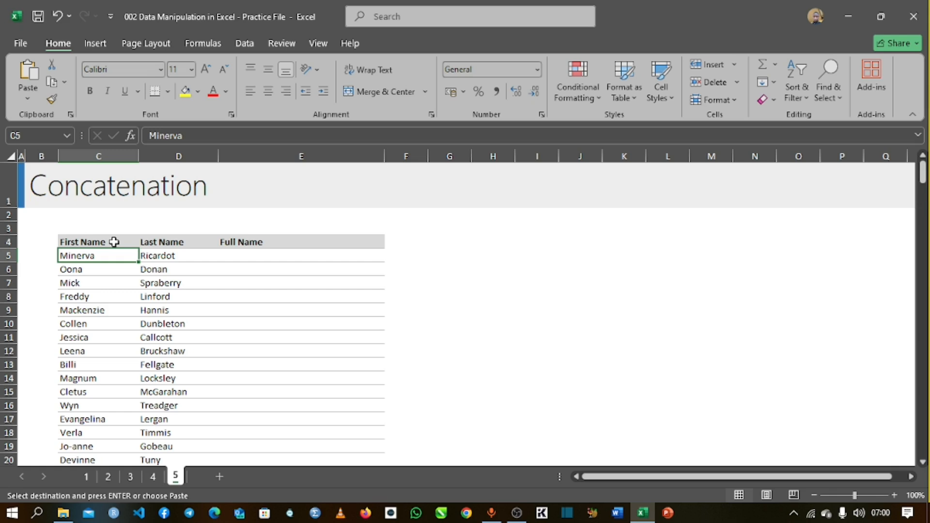
left_click(257, 252)
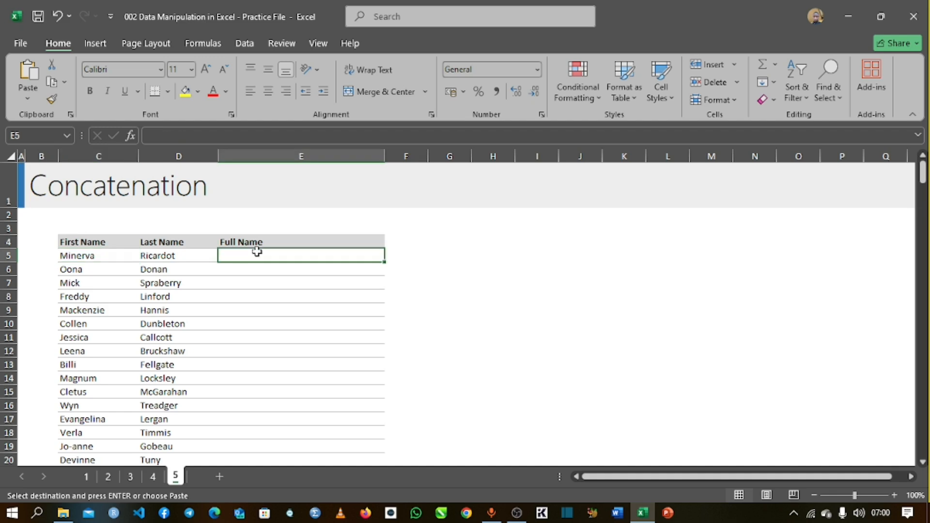
Try joining the first and last names in E5 with =CONCATENATE(C5,D5), and undo the entry.
type("=")
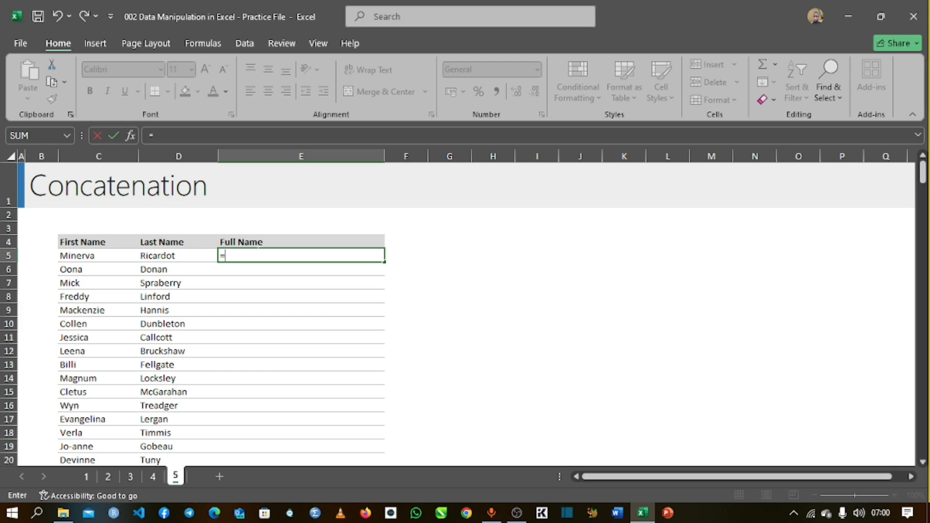
type("CONCA")
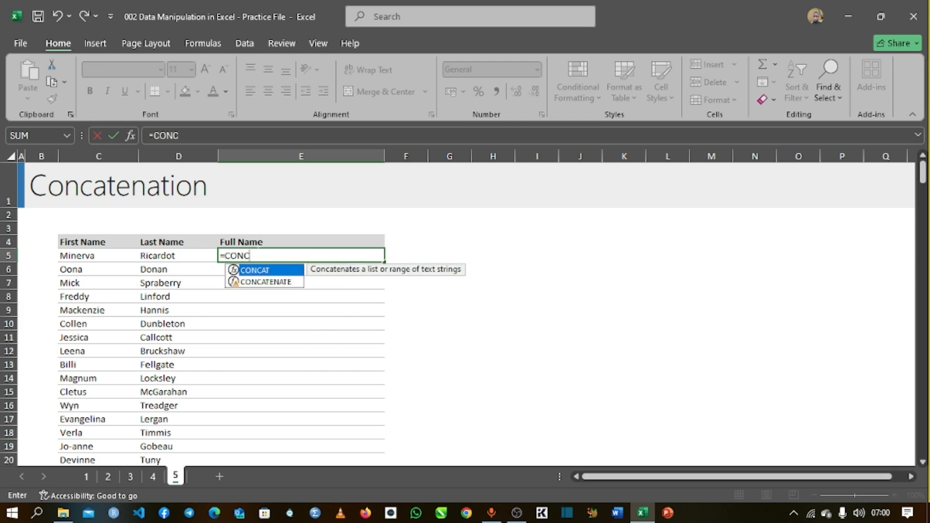
key("Down")
key("Tab")
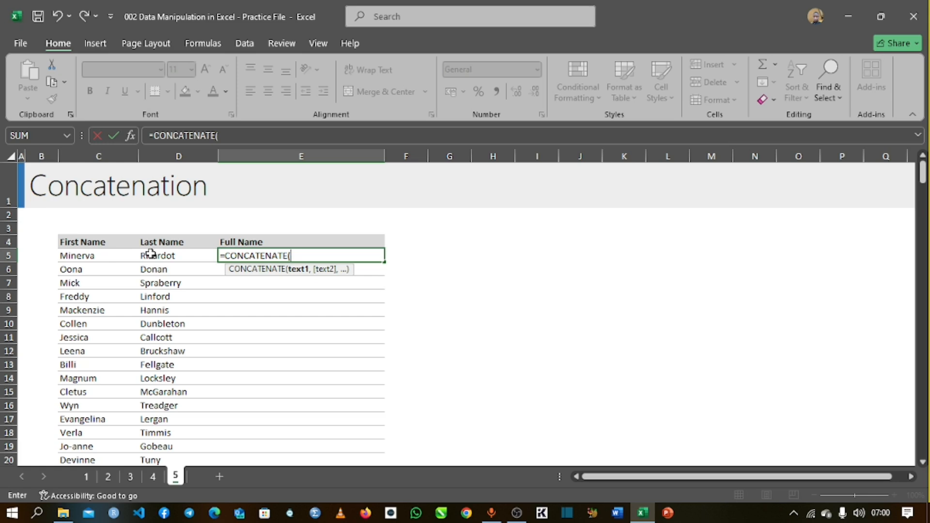
left_click(80, 257)
type(",")
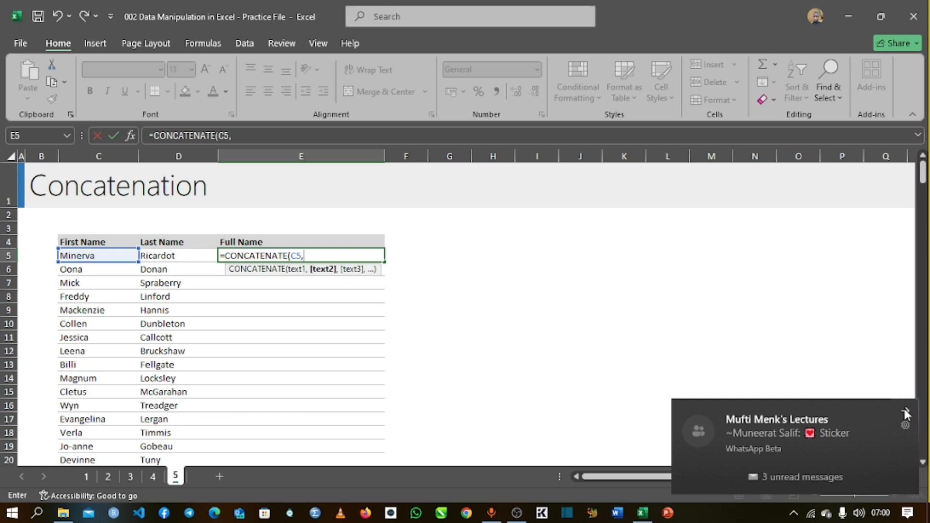
left_click(904, 407)
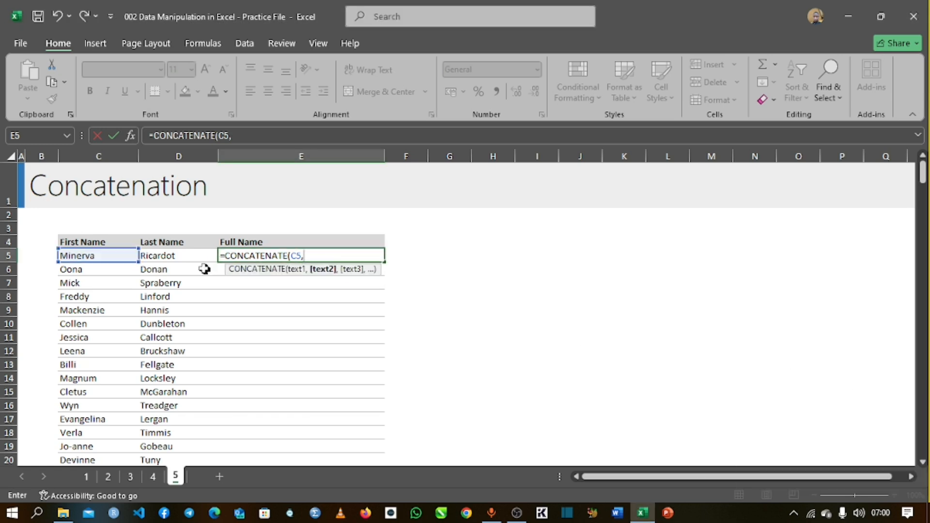
left_click(187, 256)
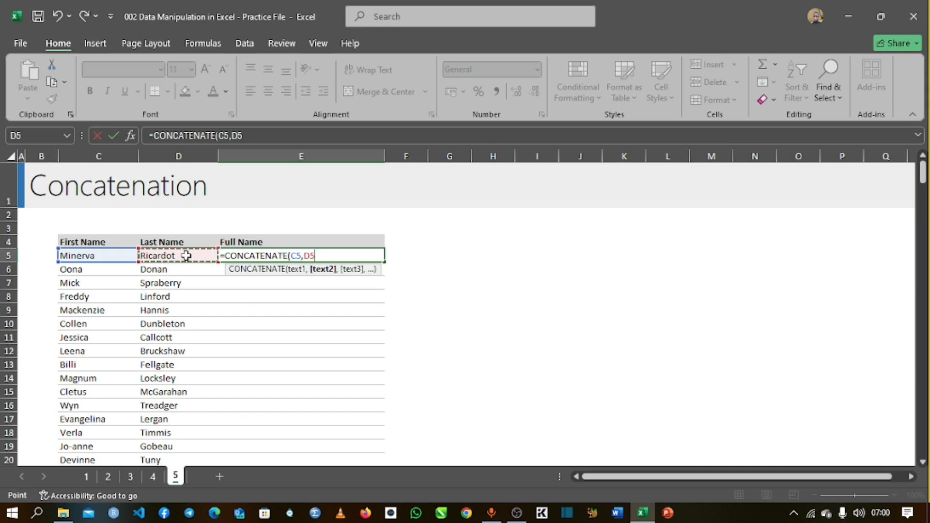
type(")")
key("Return")
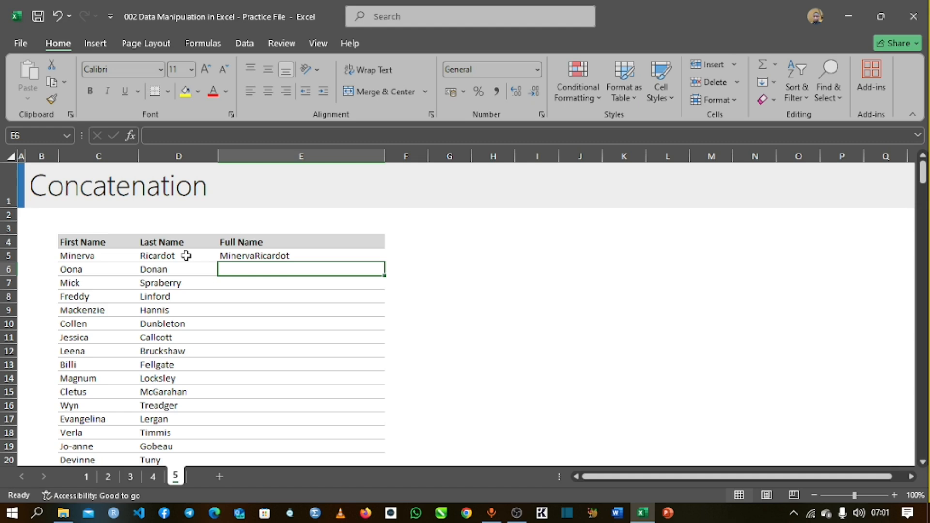
key("ctrl+z")
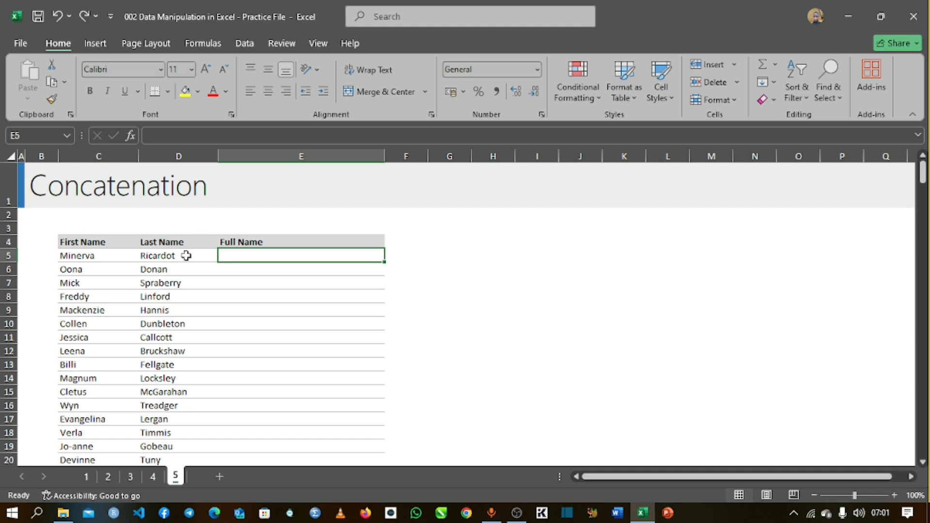
Join the first and last names in E5 with a space between them using =CONCATENATE(C5," ",D5).
type("=")
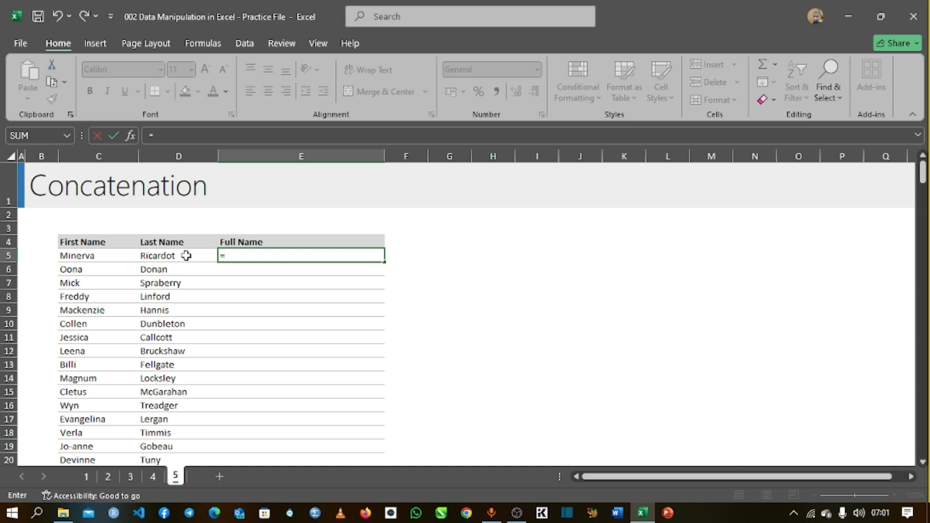
type("C")
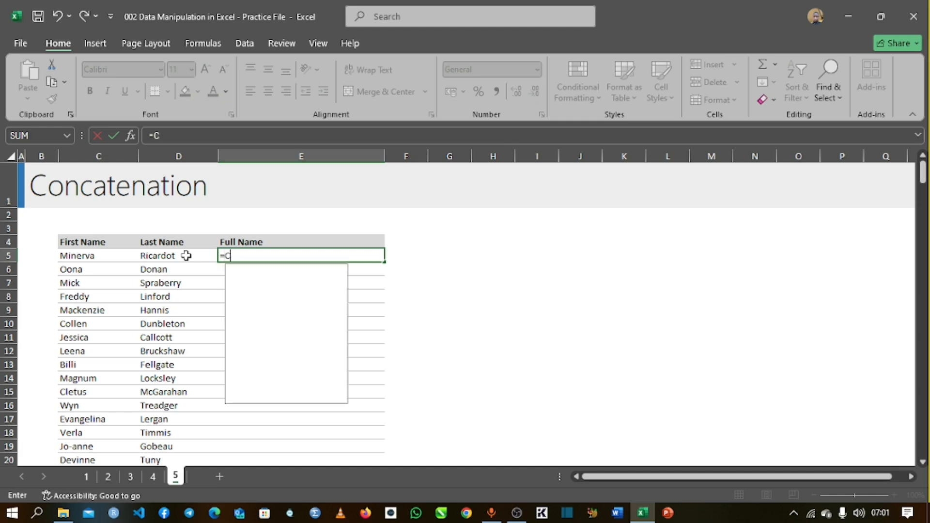
type("ON")
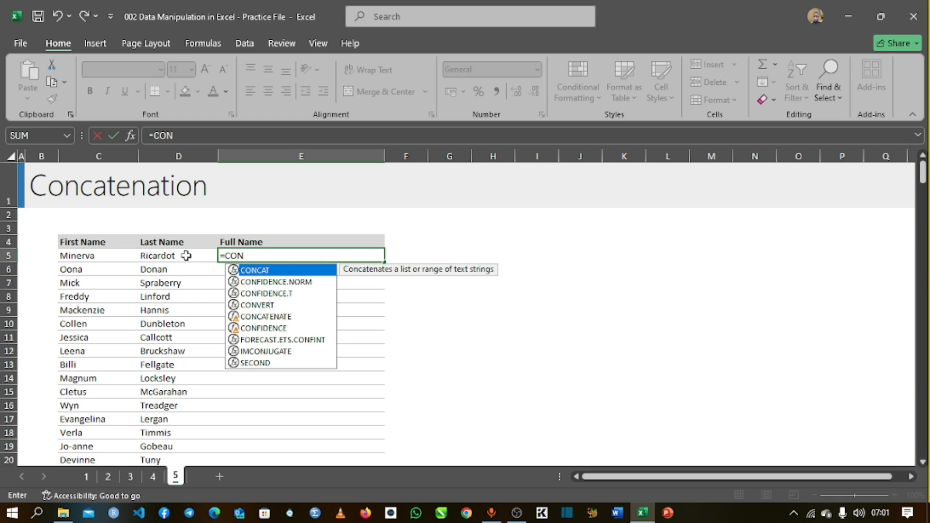
type("A")
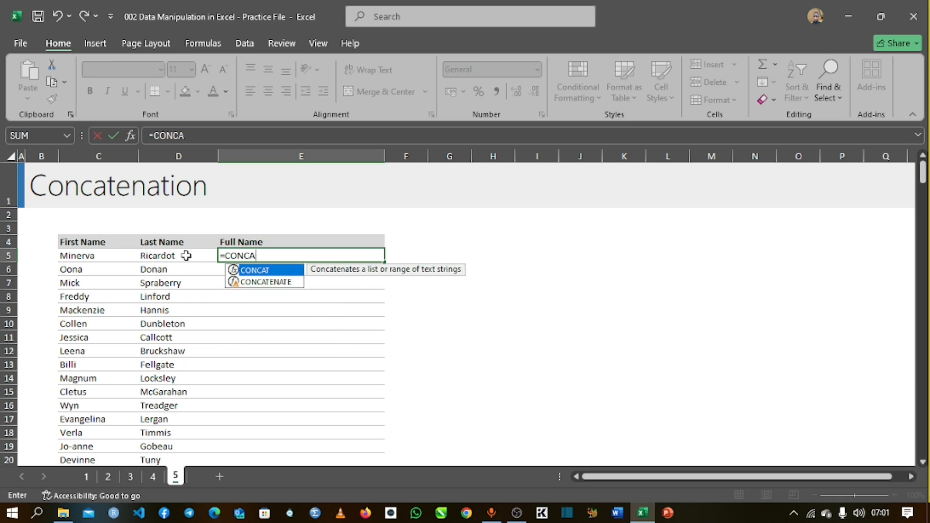
key("Down")
key("Tab")
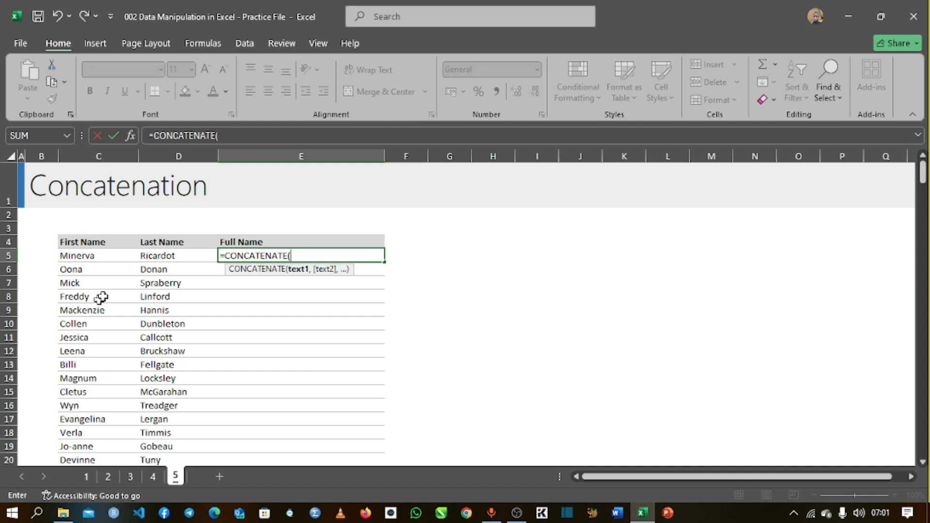
left_click(115, 254)
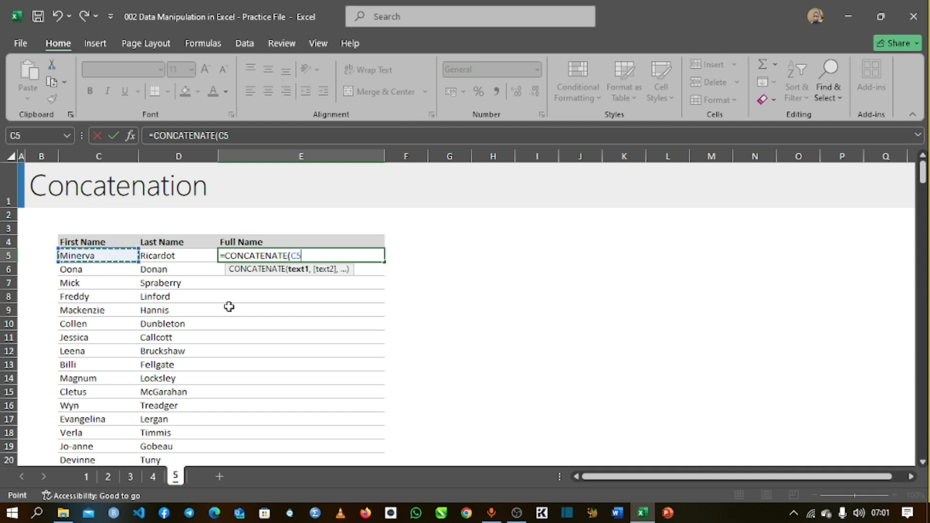
type(",")
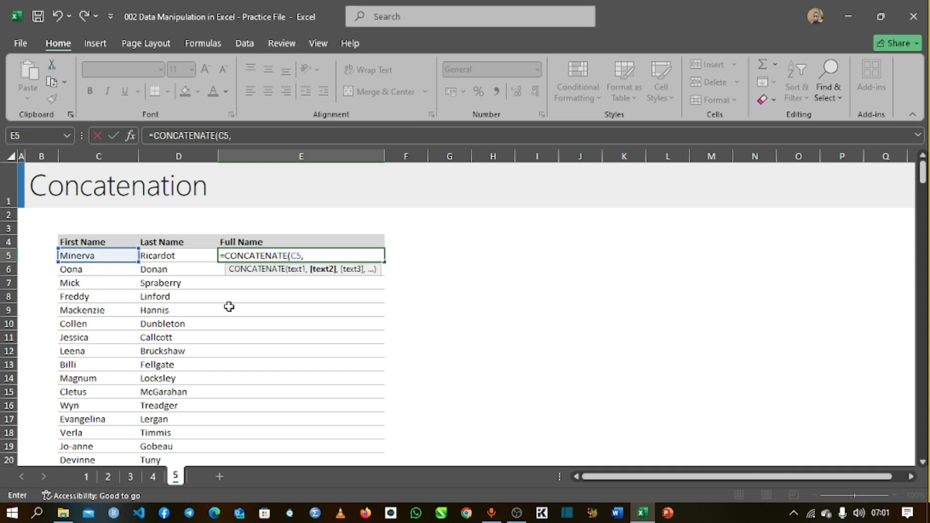
type("\" \",")
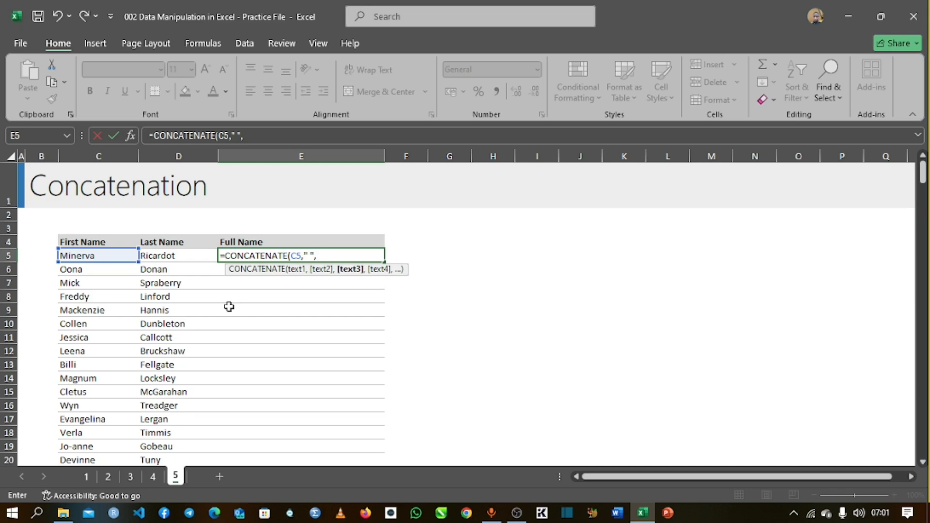
left_click(165, 255)
type(")")
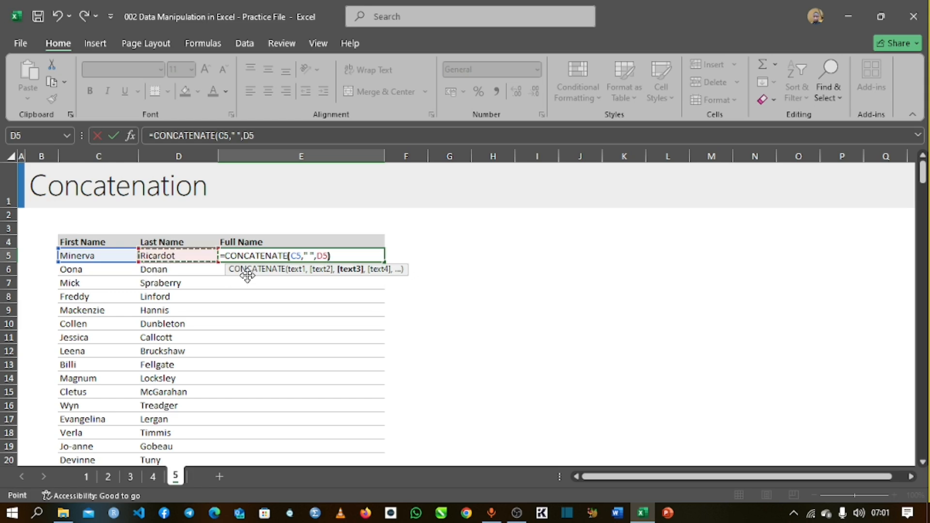
key("Return")
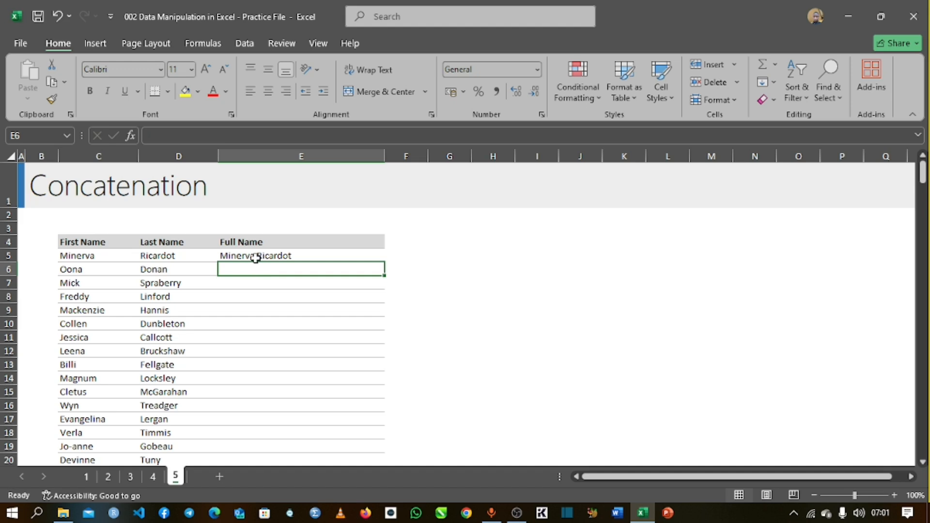
Fill the CONCATENATE formula from E5 down the Full Name column for all records and review the joined names.
left_click(258, 256)
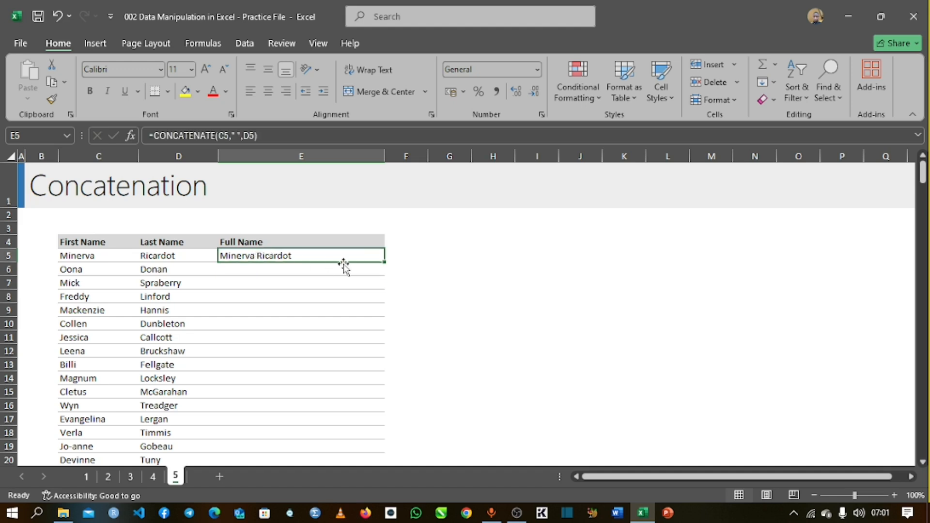
left_click_drag(385, 262, 385, 262)
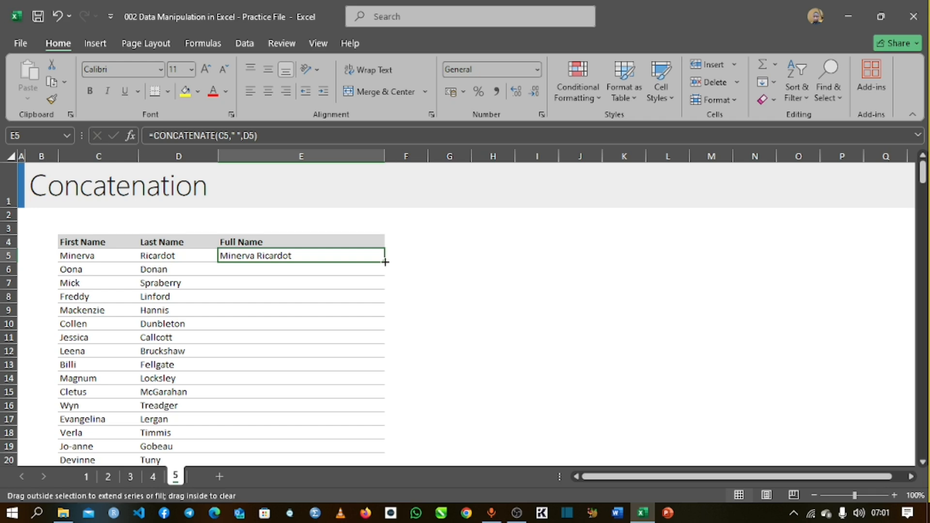
double_click(386, 262)
scroll(283, 320, "down", 6)
scroll(283, 320, "up", 2)
scroll(283, 320, "down", 5)
scroll(285, 322, "down", 6)
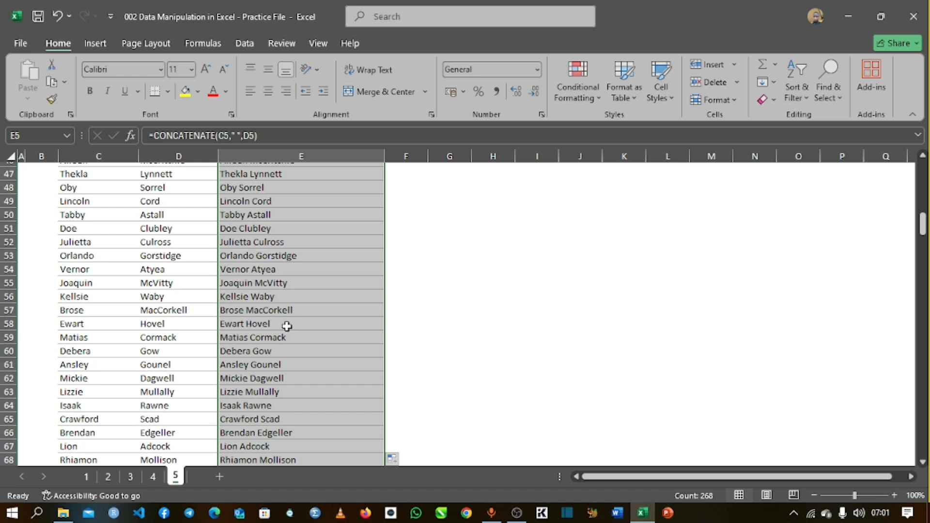
scroll(287, 327, "down", 10)
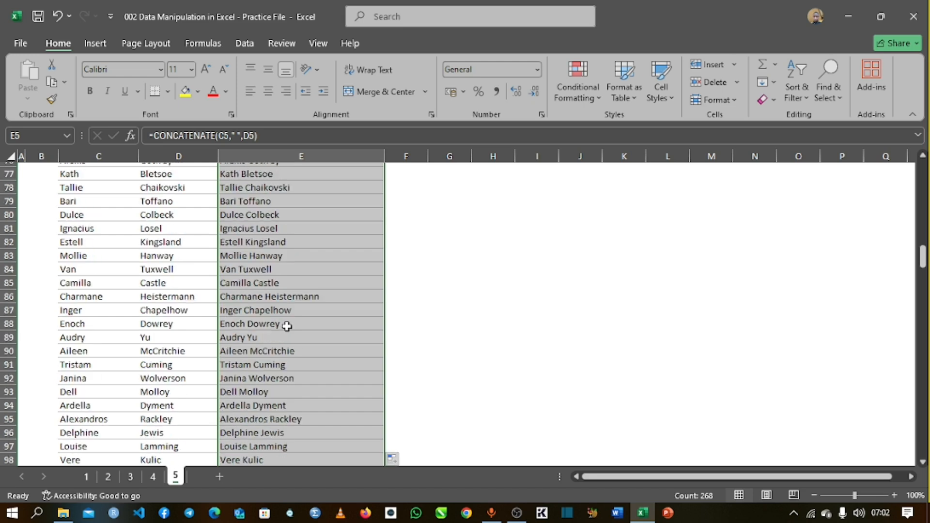
Review the joined names down the Full Name column and examine the CONCATENATE formulas in its first few cells, especially E6.
scroll(287, 326, "down", 17)
scroll(287, 331, "down", 17)
scroll(286, 334, "up", 5)
scroll(287, 333, "up", 20)
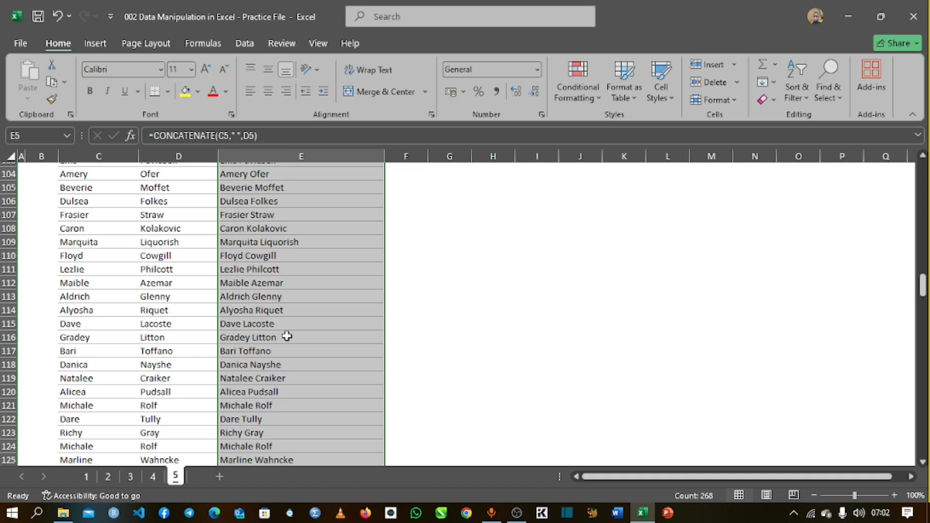
scroll(862, 261, "up", 20)
left_click_drag(924, 221, 922, 162)
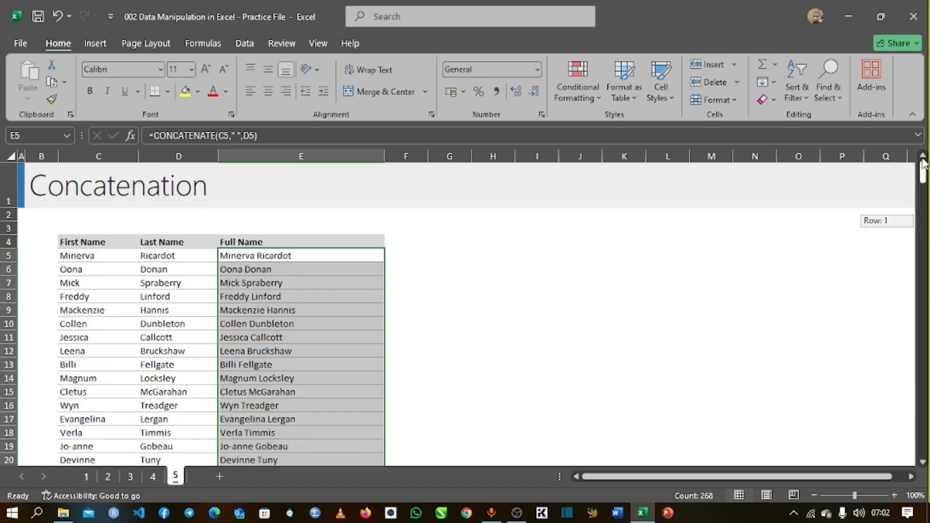
left_click(292, 256)
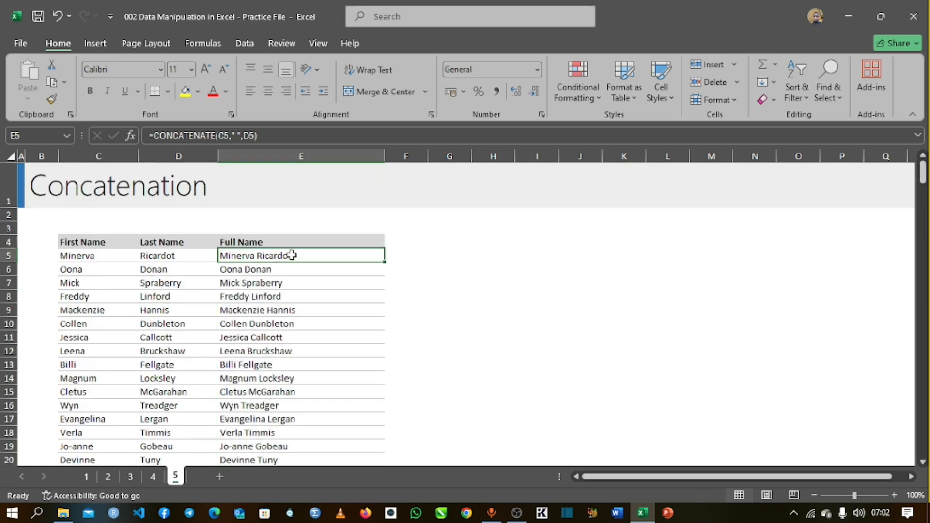
left_click(291, 281)
left_click(293, 269)
left_click_drag(272, 136, 129, 138)
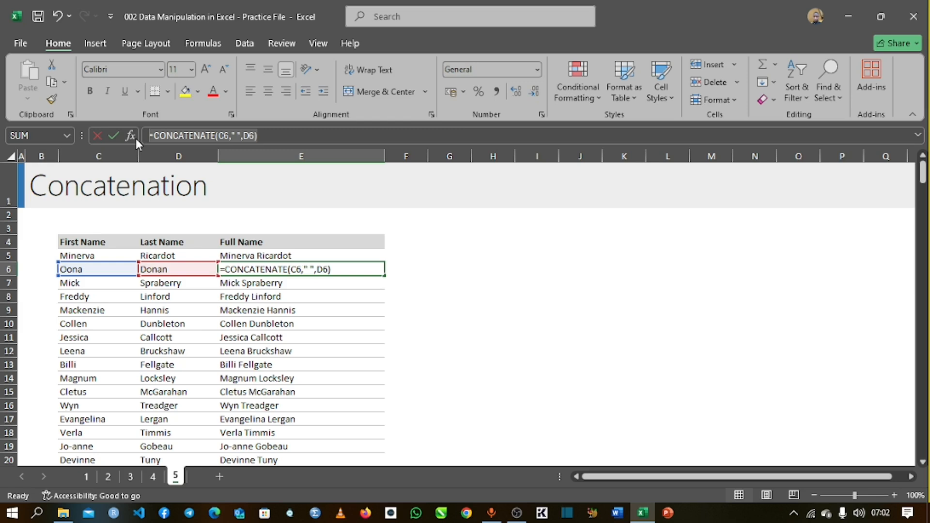
key("Return")
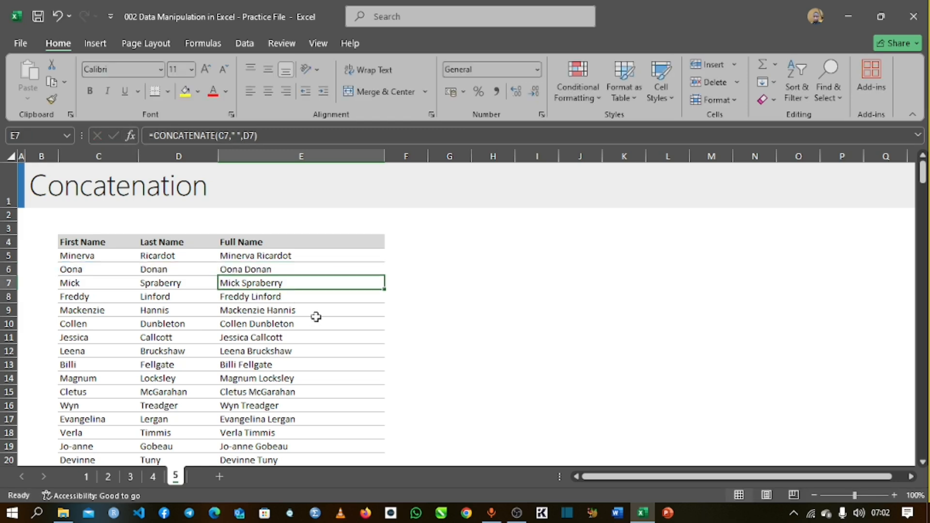
Copy the Full Name entries E5:E272, paste them in place as values only, and check several cells for plain text.
left_click(308, 253)
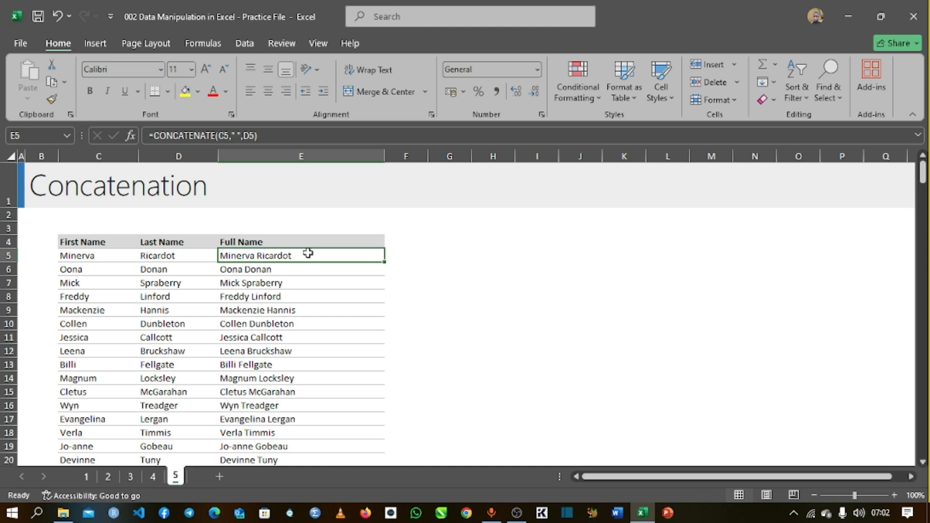
key("ctrl+shift+Down")
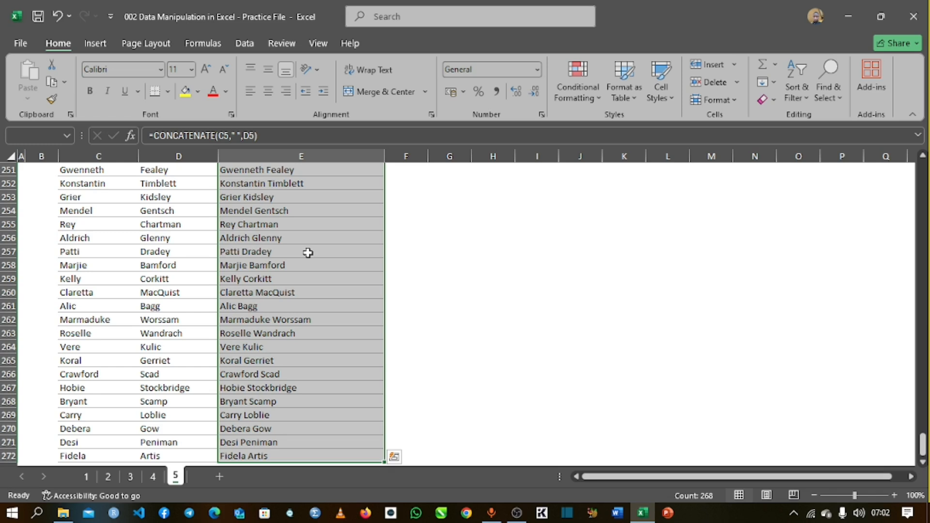
right_click(328, 207)
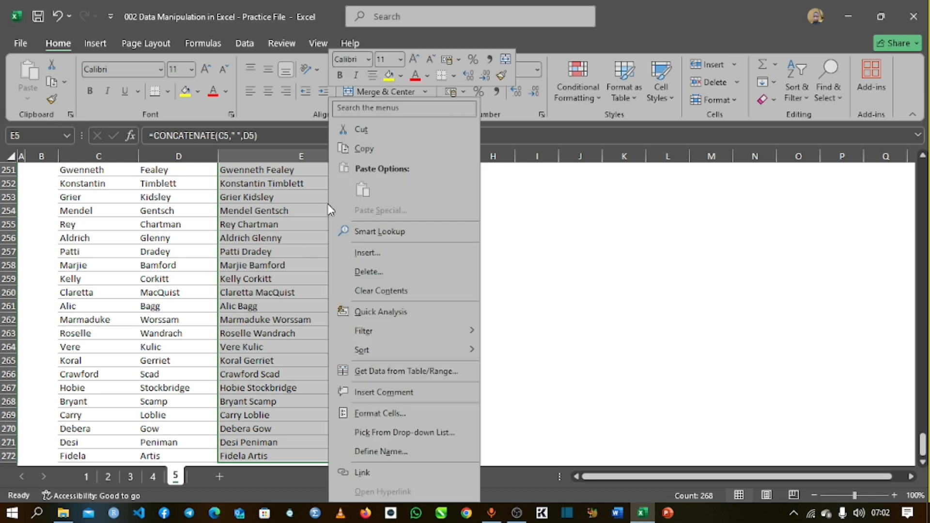
left_click(375, 148)
key("ctrl+BackSpace")
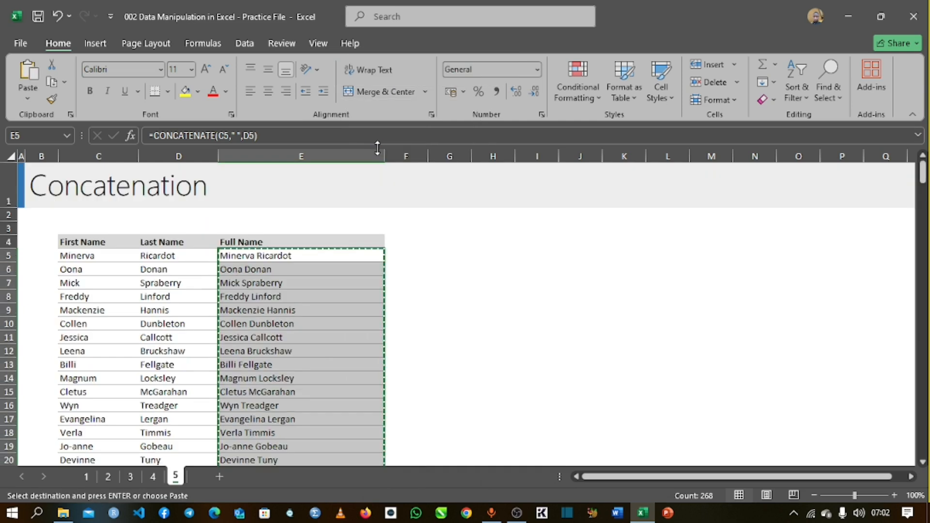
left_click(27, 100)
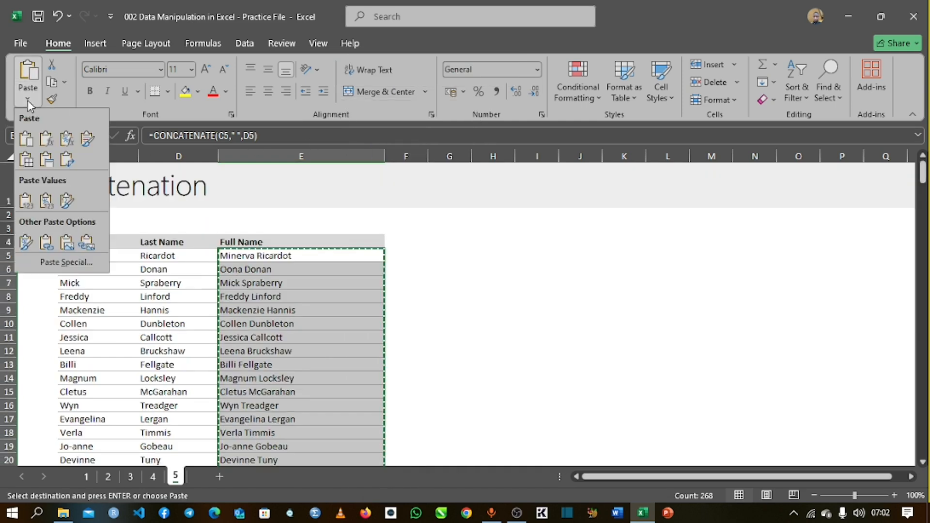
left_click(25, 201)
key("Down")
key("Down")
key("Down")
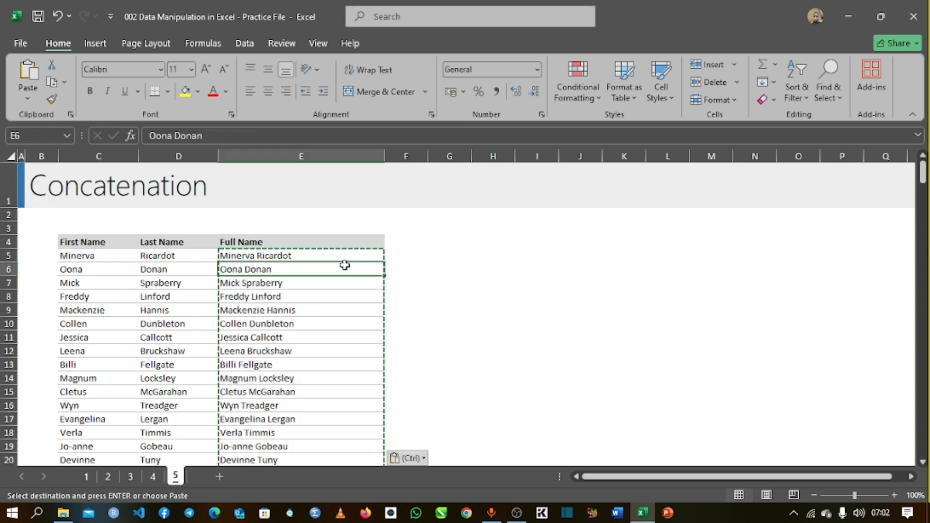
left_click(310, 322)
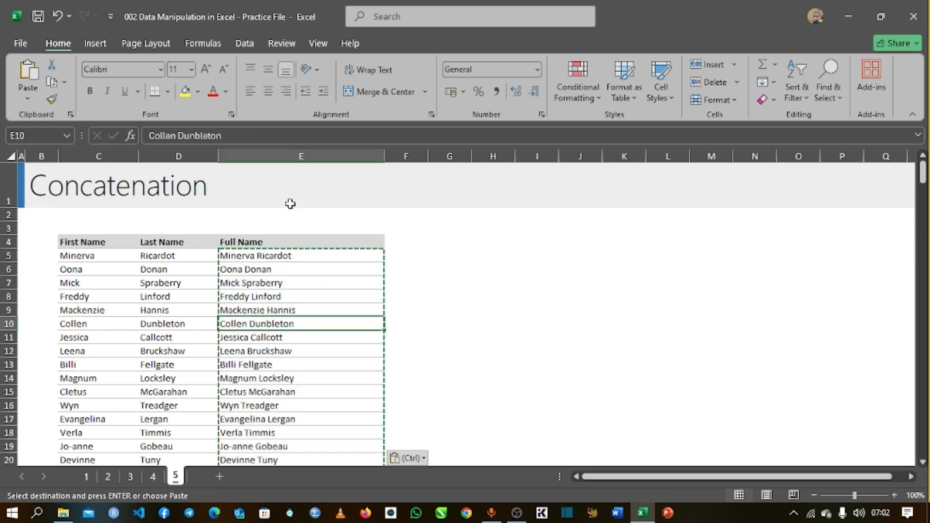